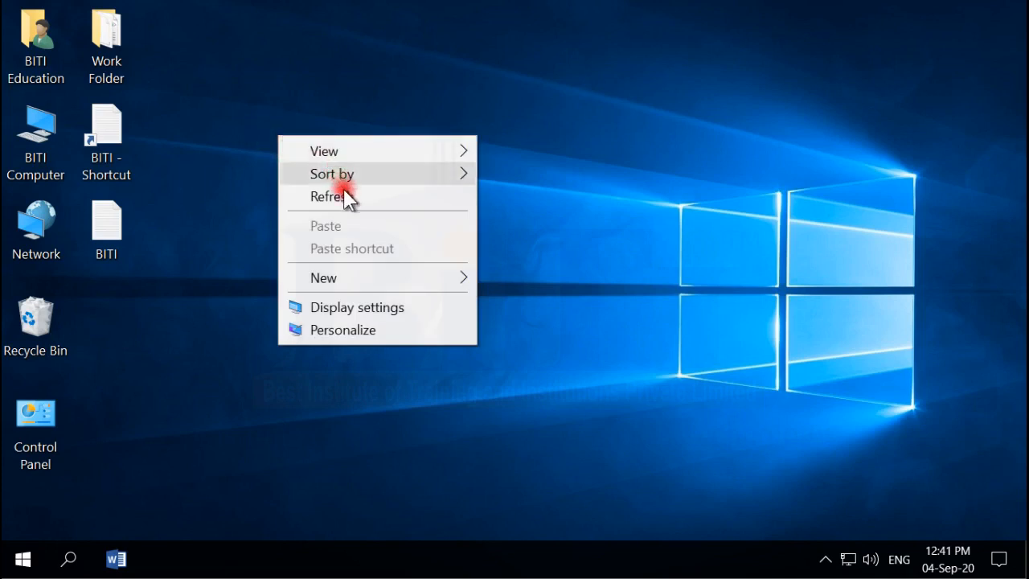
Refresh the desktop, then open Backup and Restore (Windows 7) in Control Panel
click(344, 196)
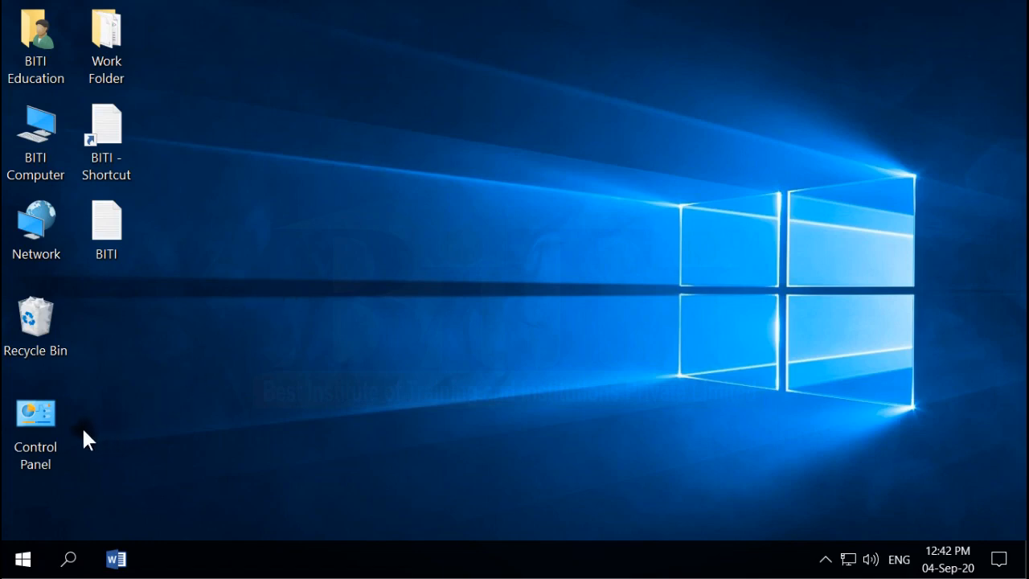
right_click(50, 421)
click(135, 439)
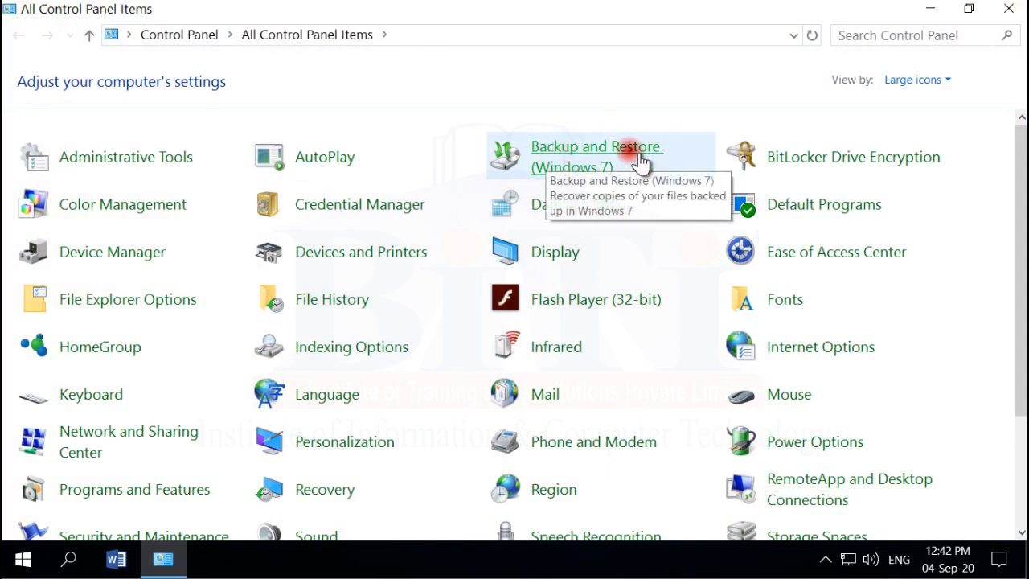
scroll(338, 378, down, 1)
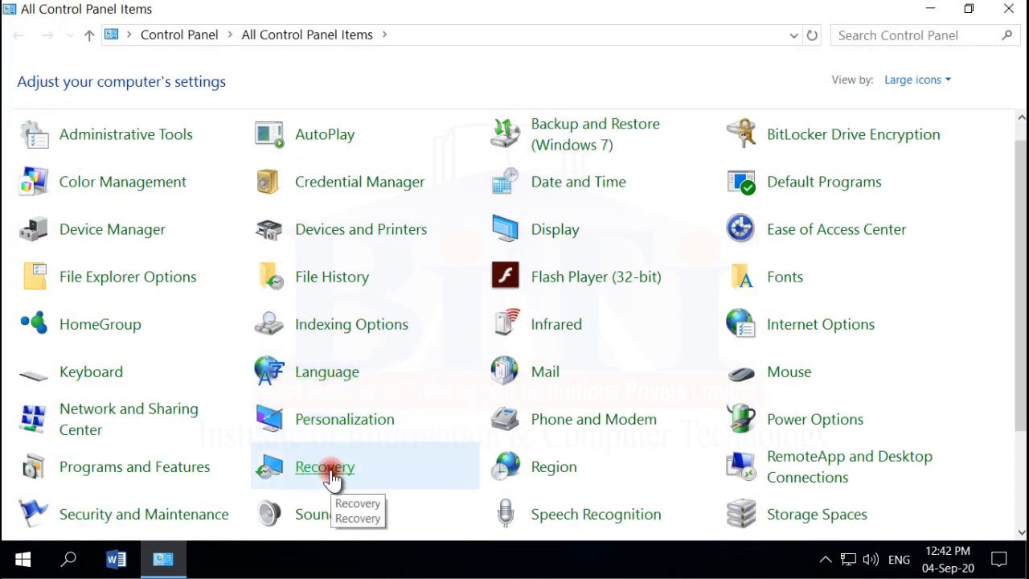
click(580, 136)
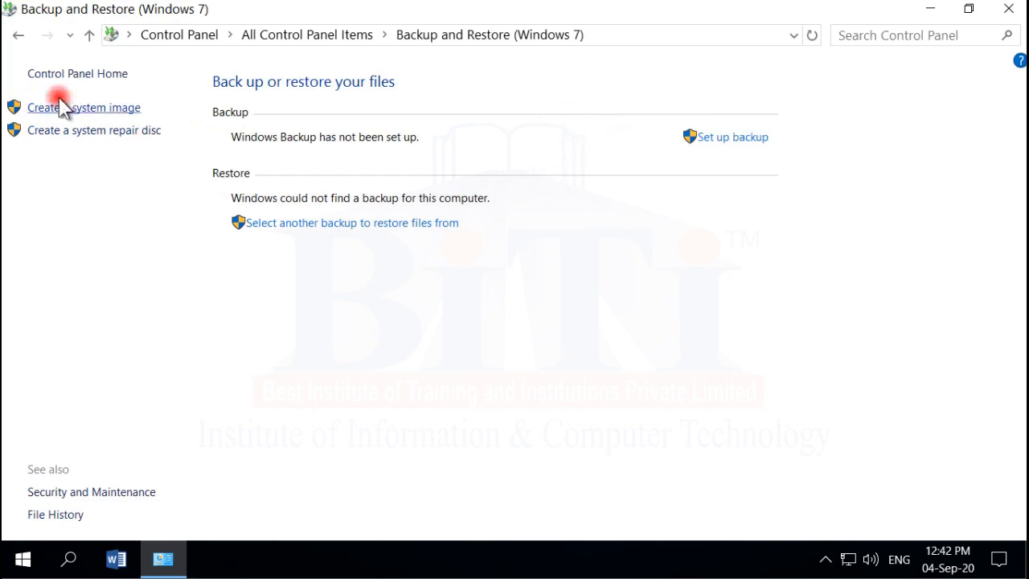
Examine the hard disk, DVD and network location options for saving a system image, and close the wizard without creating one
click(112, 111)
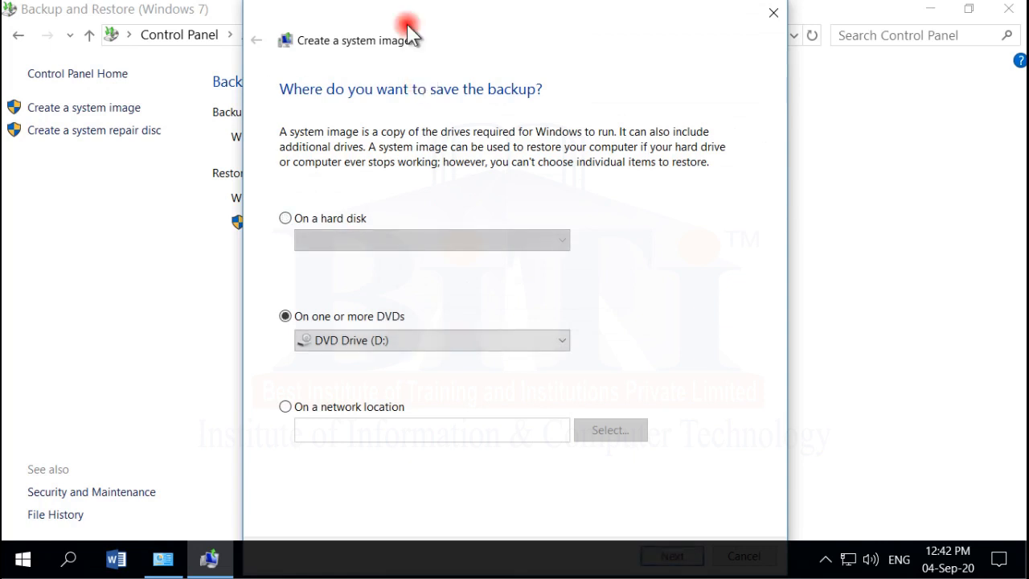
drag(420, 22, 410, 23)
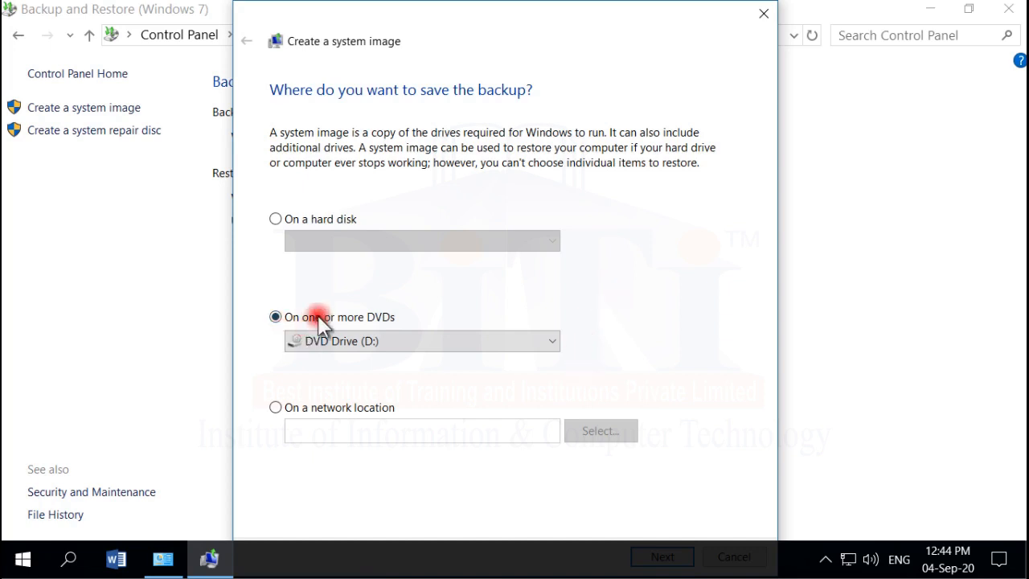
click(275, 221)
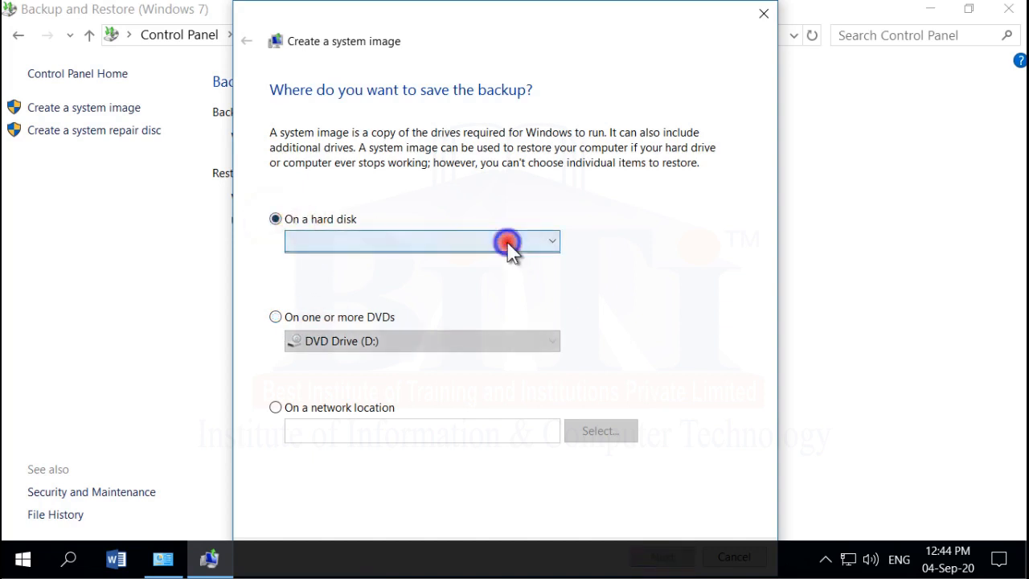
click(507, 242)
click(689, 259)
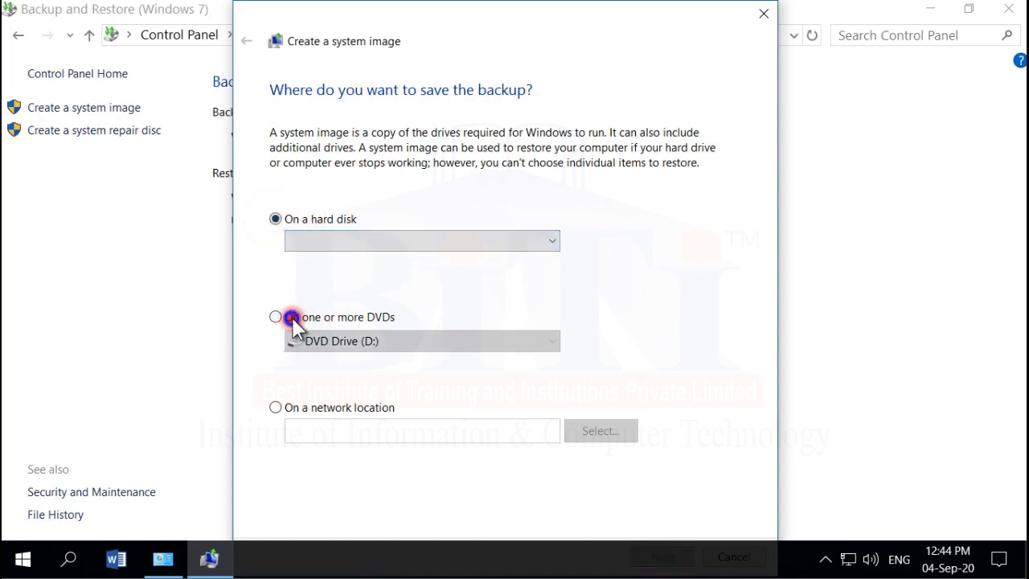
click(291, 317)
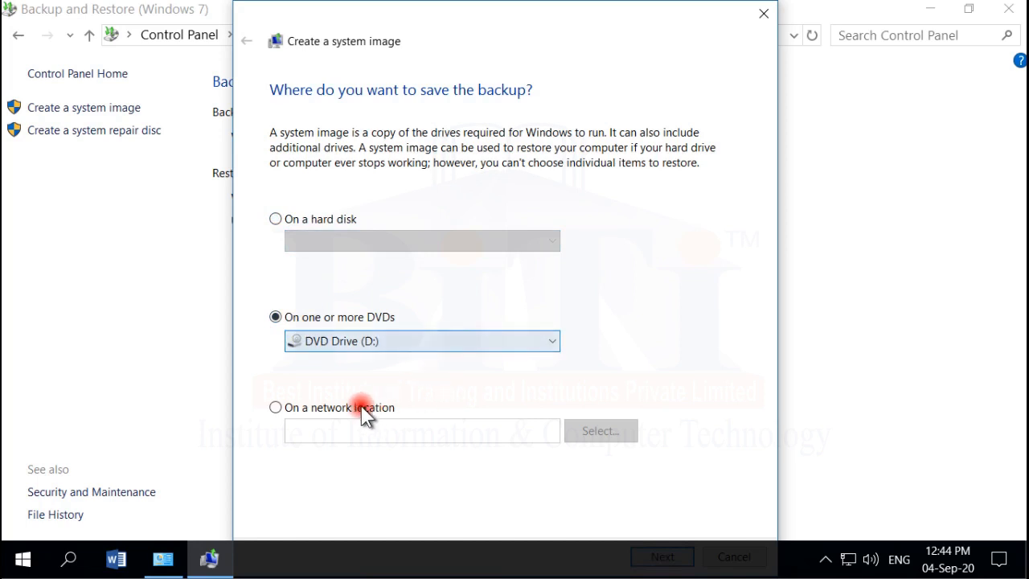
click(307, 408)
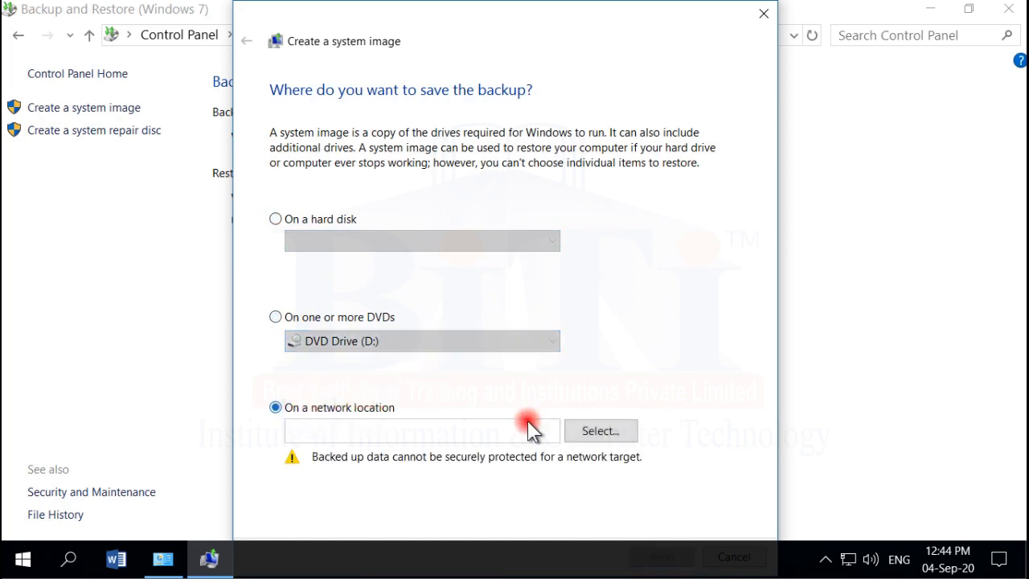
click(601, 433)
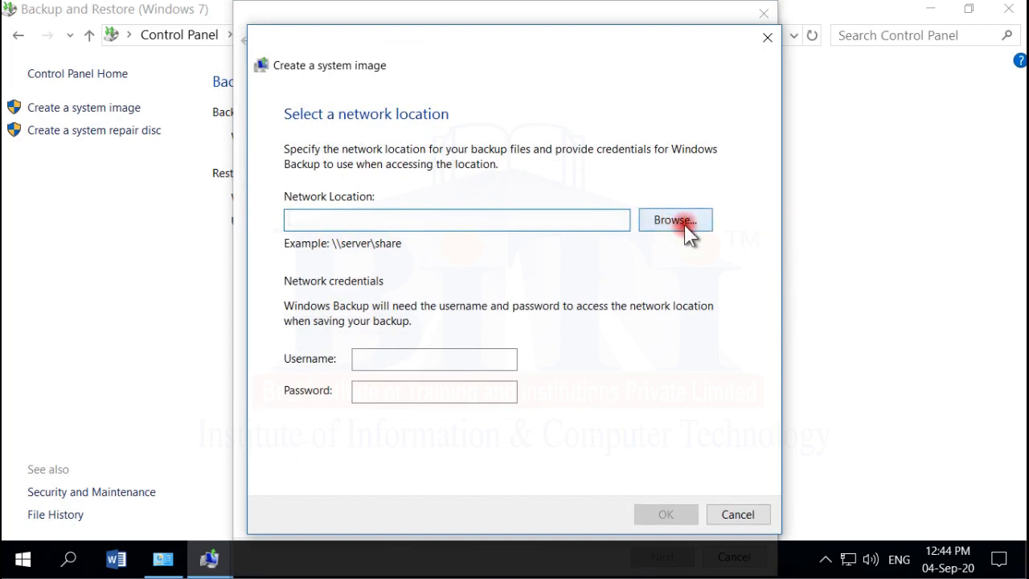
click(747, 514)
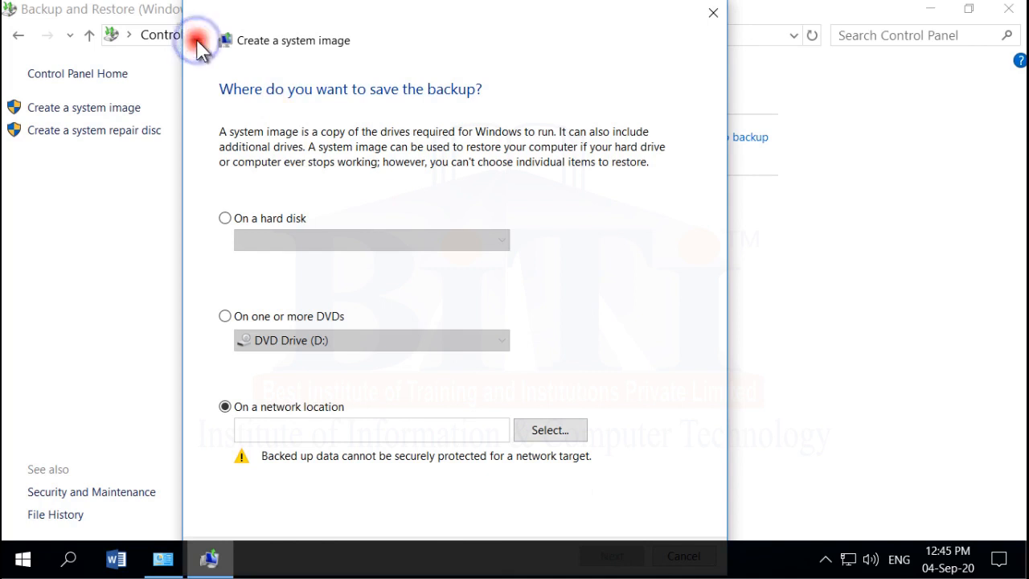
click(712, 14)
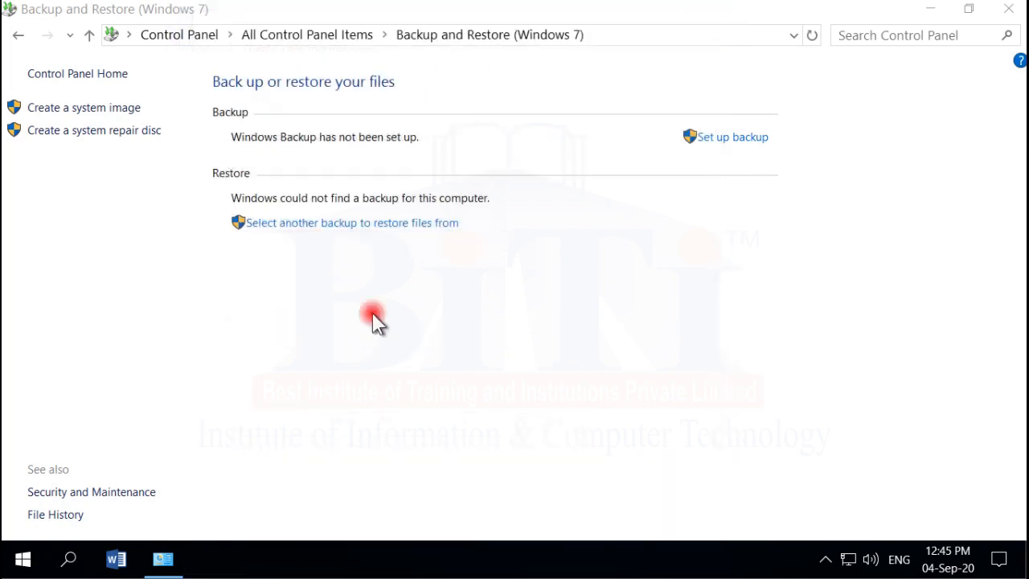
Try to create a system repair disc on DVD Drive (D:), then dismiss the repair disc dialog
click(101, 133)
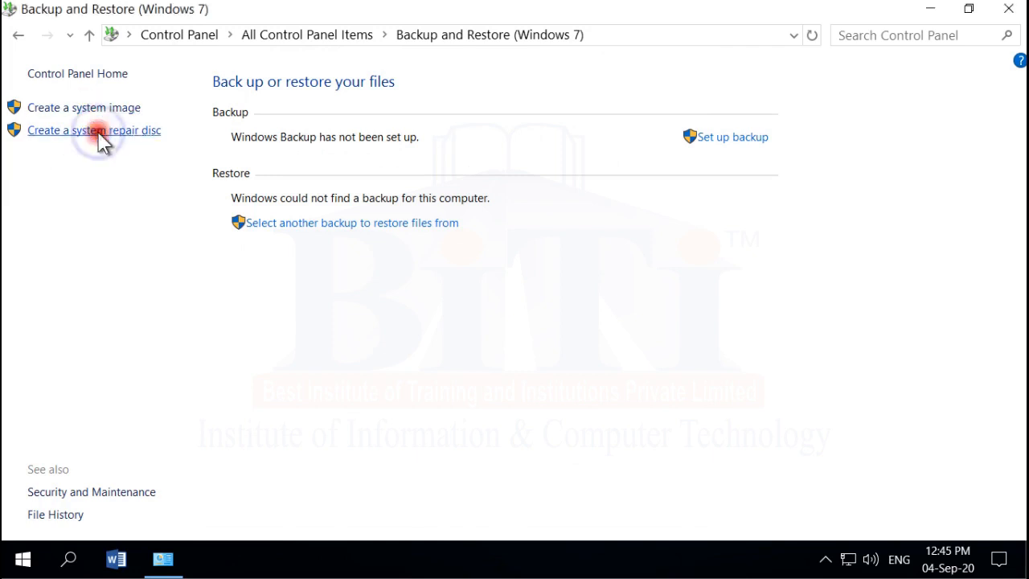
drag(446, 161, 344, 130)
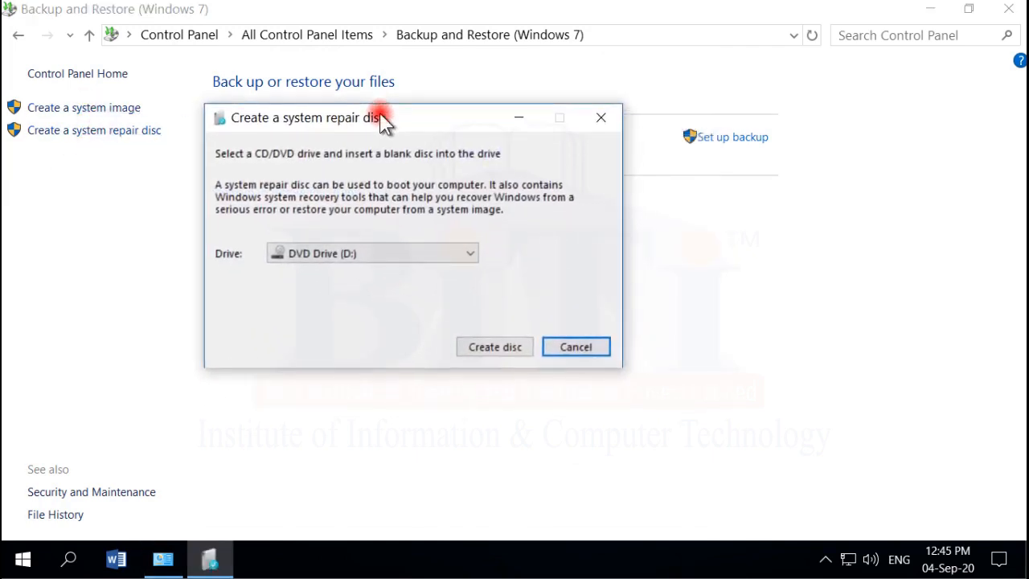
click(362, 250)
click(362, 249)
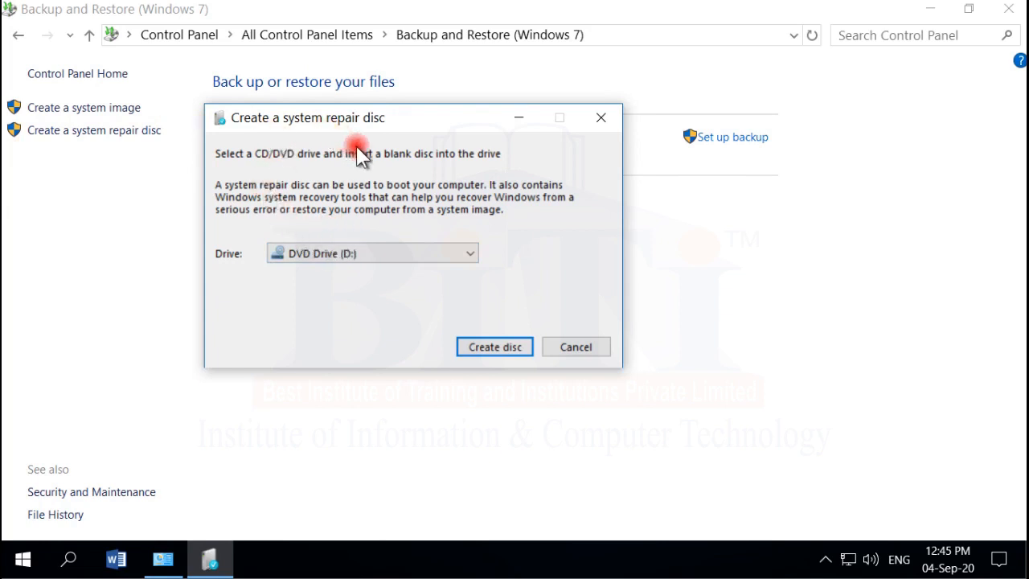
click(384, 251)
click(384, 252)
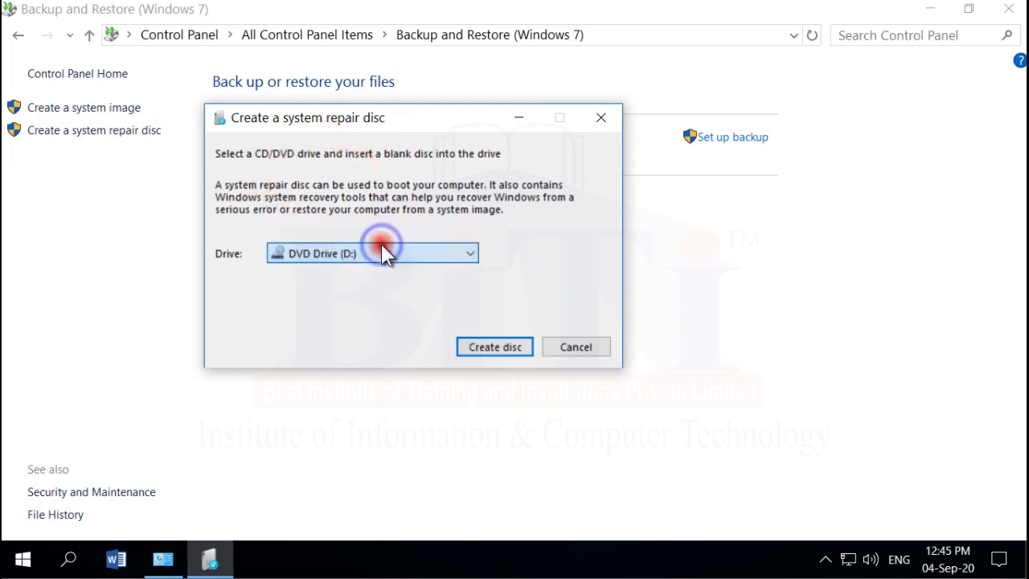
drag(411, 118, 391, 121)
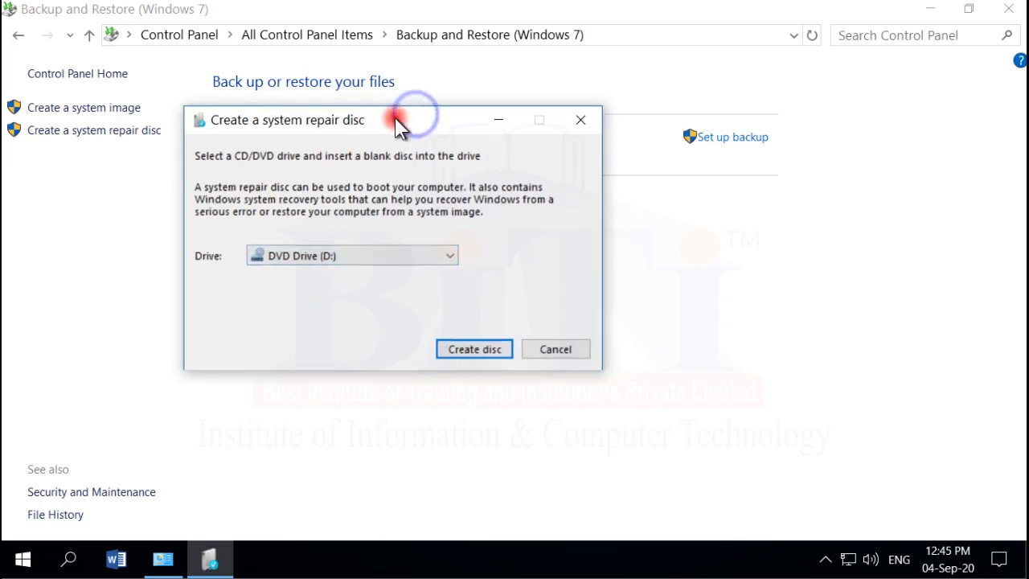
click(482, 354)
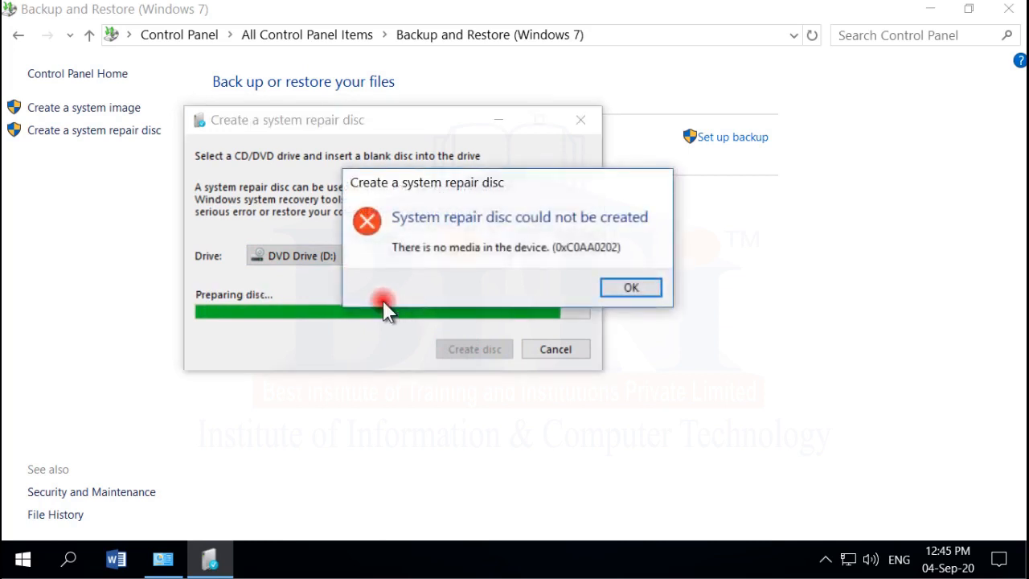
drag(517, 191, 424, 179)
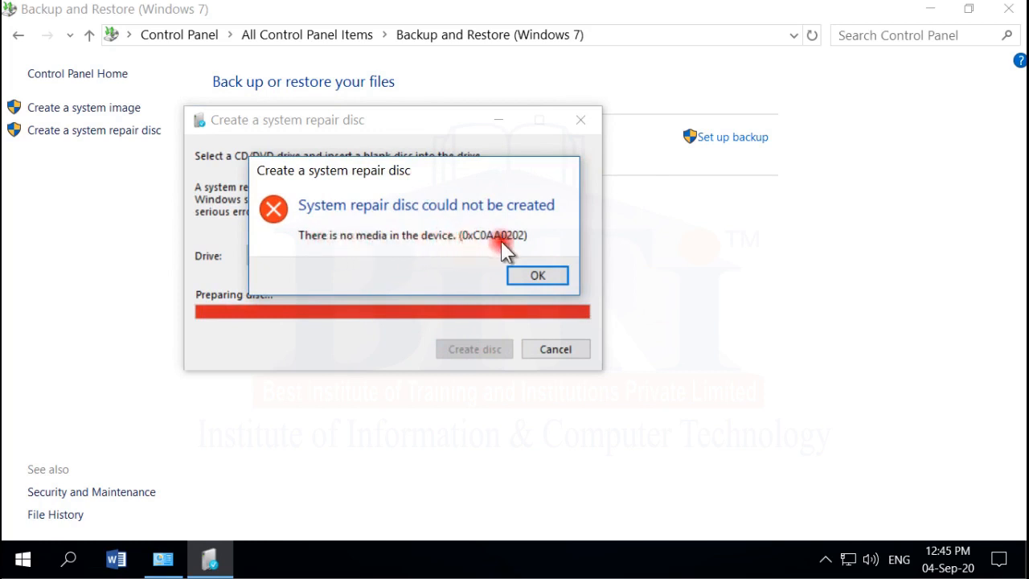
click(541, 273)
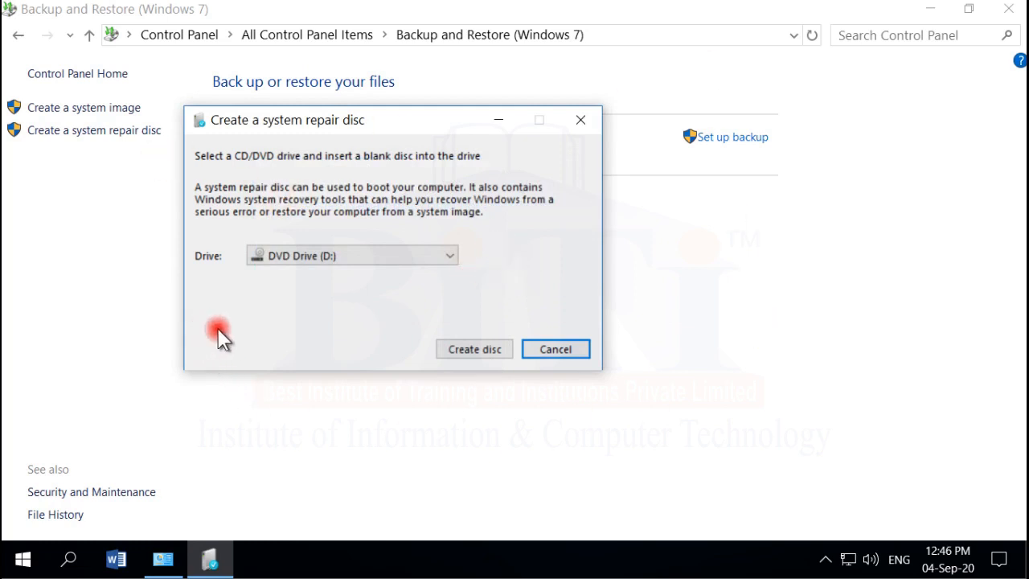
click(579, 352)
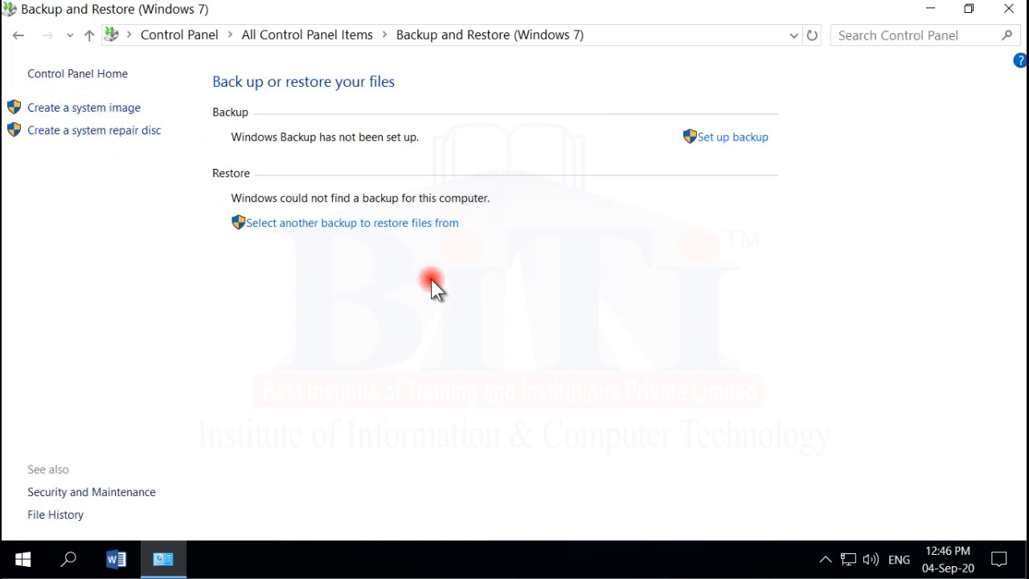
Start setting up a Windows backup with DVD Drive (D:) as the backup destination
click(731, 138)
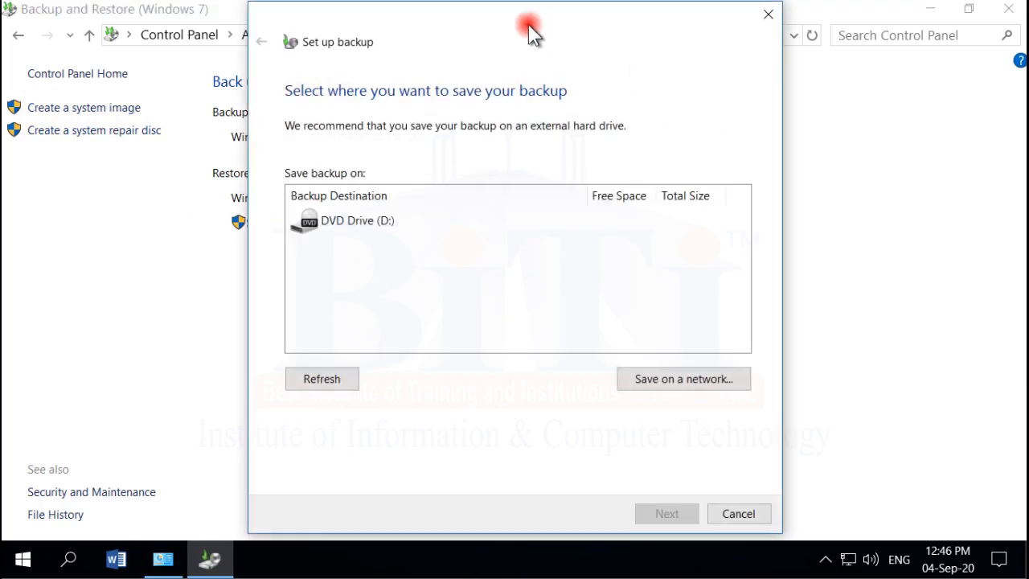
drag(528, 25, 436, 23)
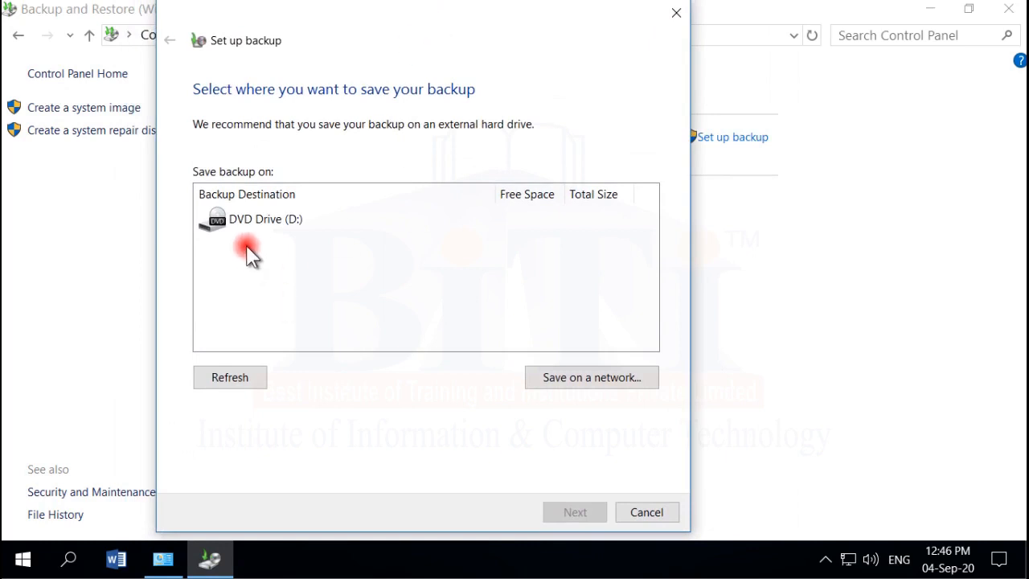
click(264, 224)
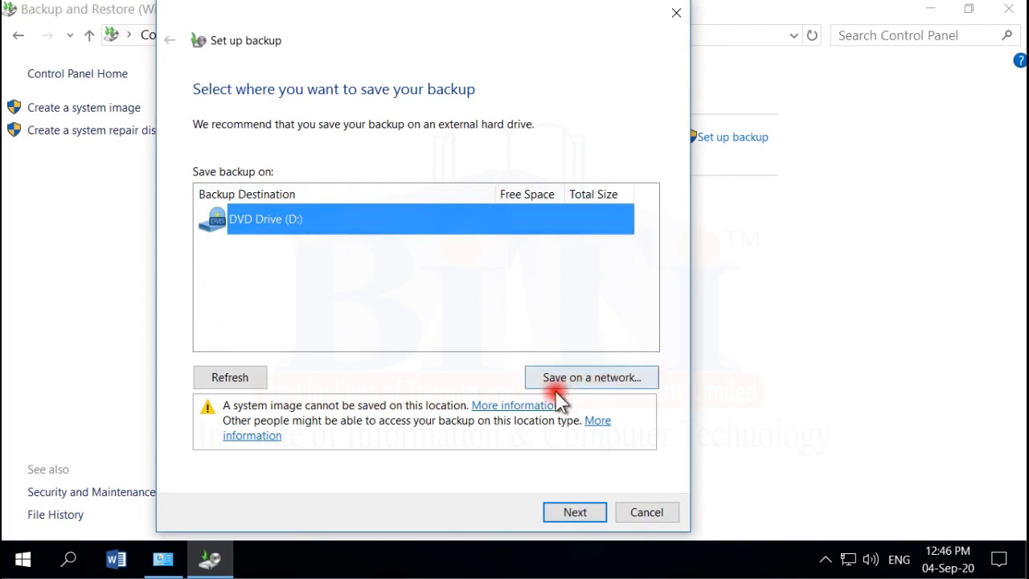
click(566, 510)
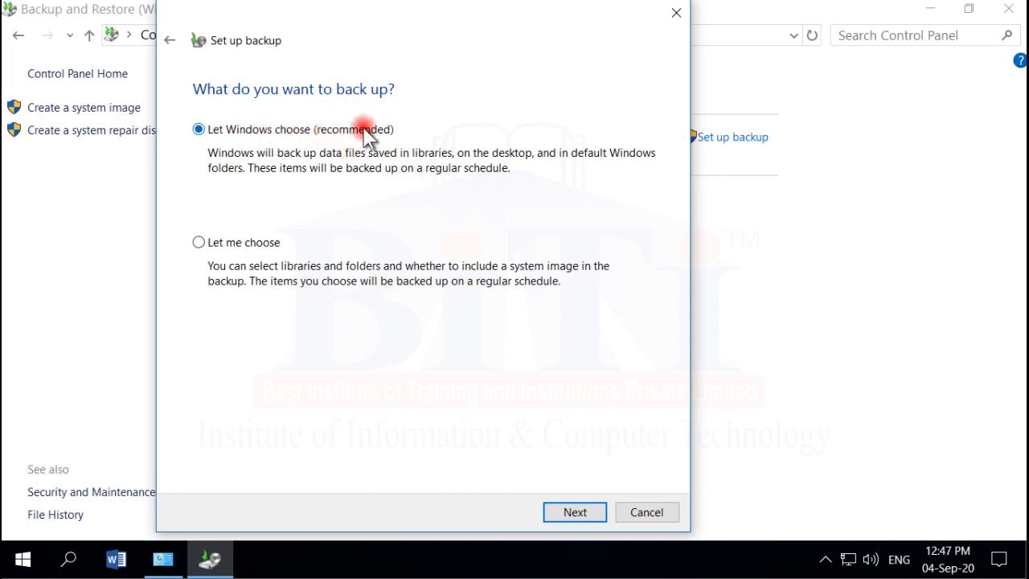
Choose the backup items manually, add Local Disk (C:) to the selected libraries, and proceed to the settings review
click(216, 243)
click(575, 512)
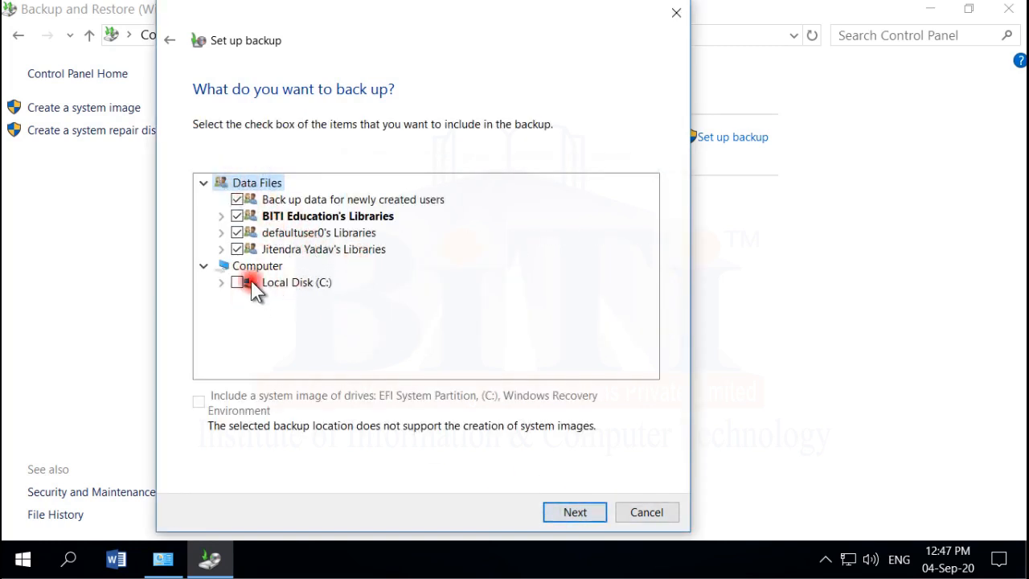
click(237, 283)
click(221, 282)
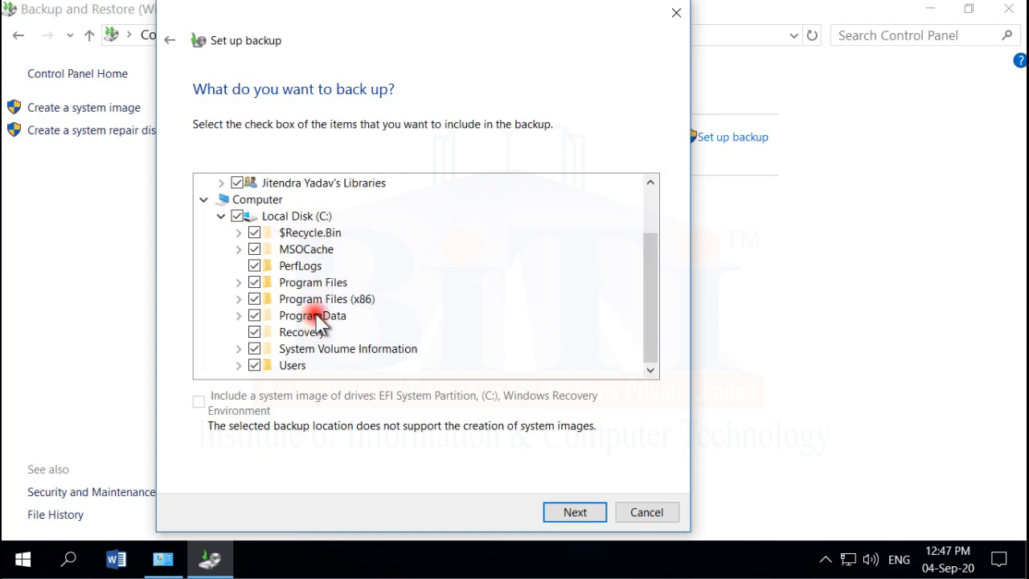
click(204, 199)
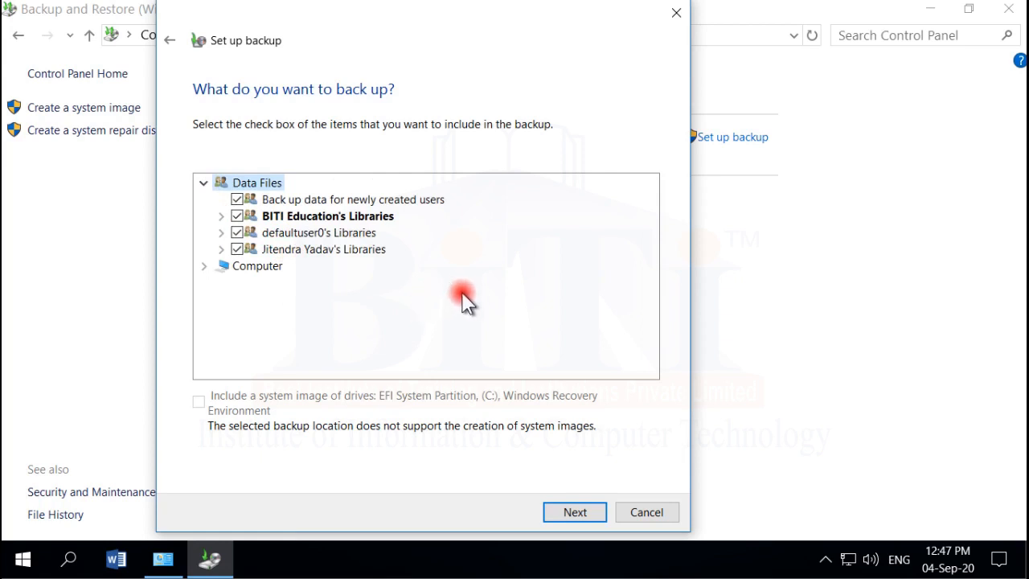
click(254, 266)
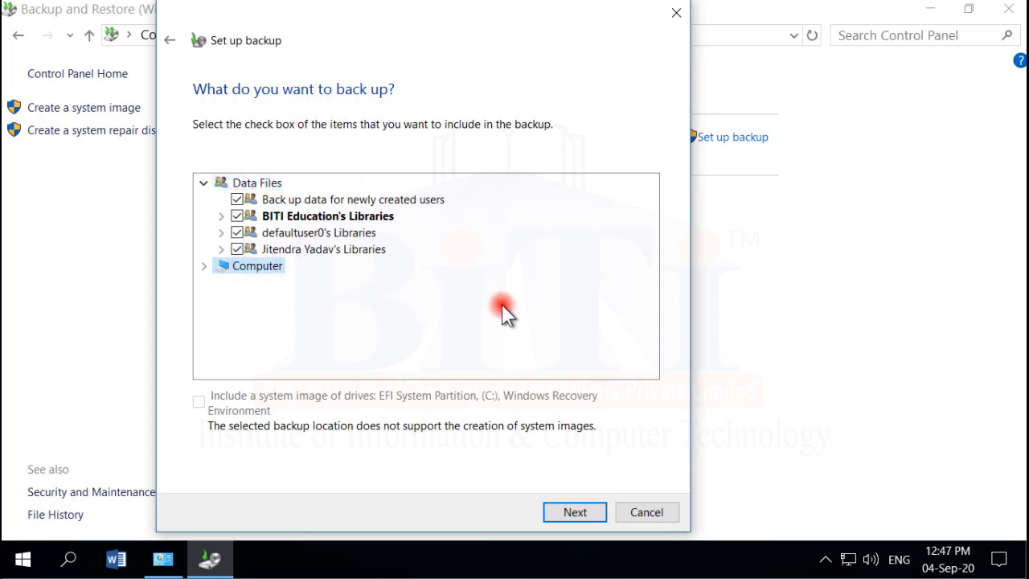
click(573, 513)
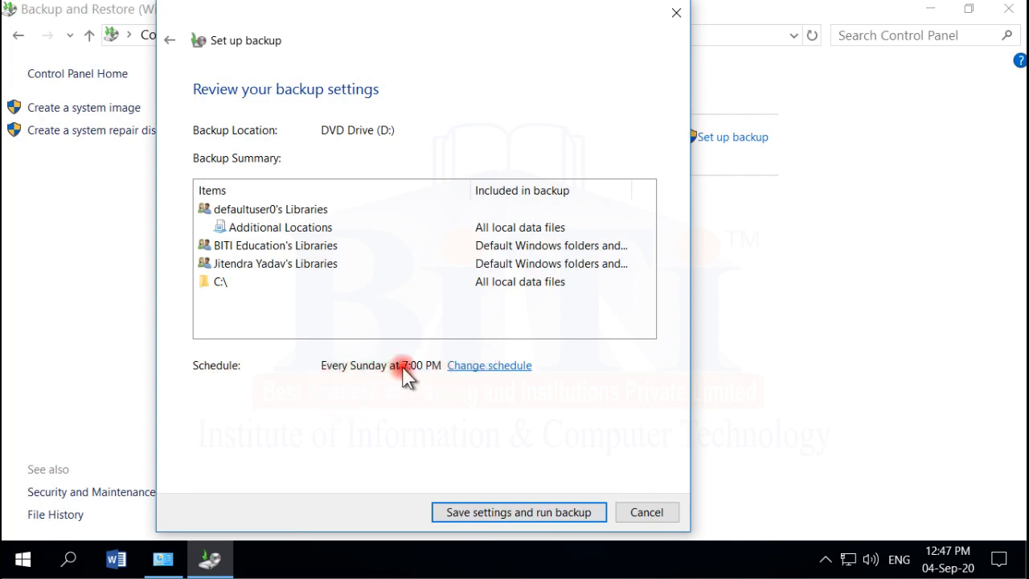
Turn off running the backup on a schedule, then save the settings and run the backup
click(486, 367)
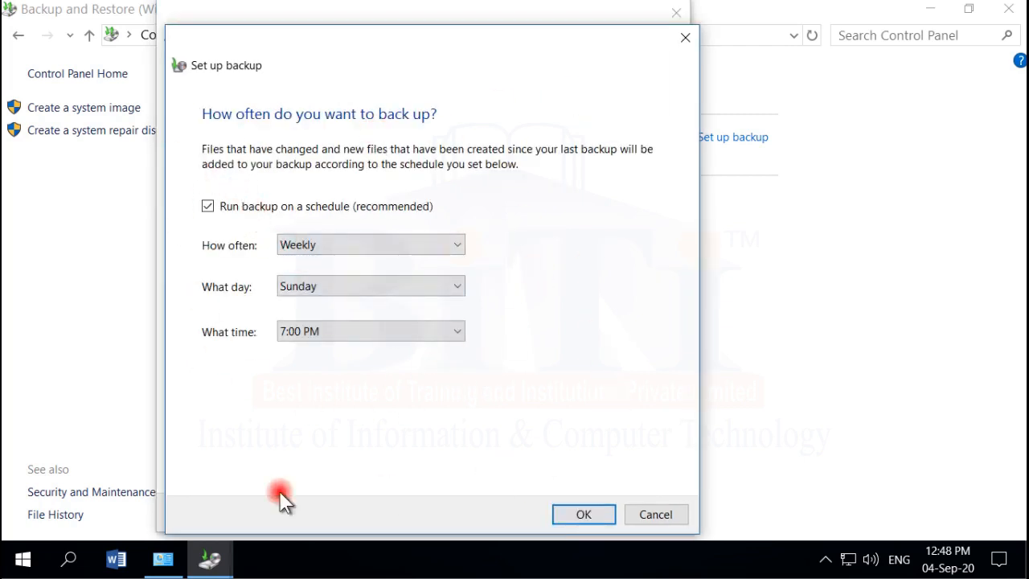
click(256, 207)
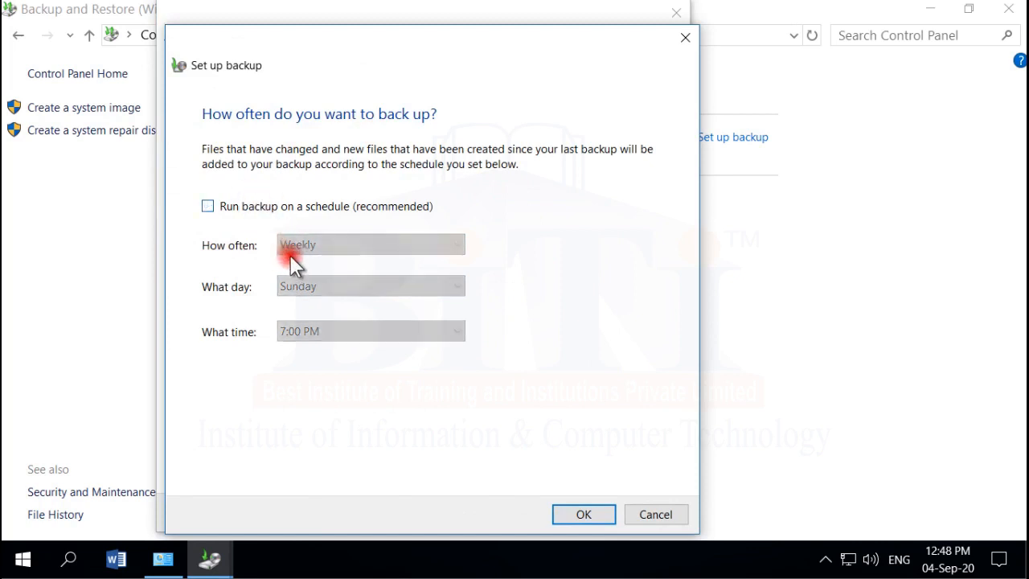
click(585, 515)
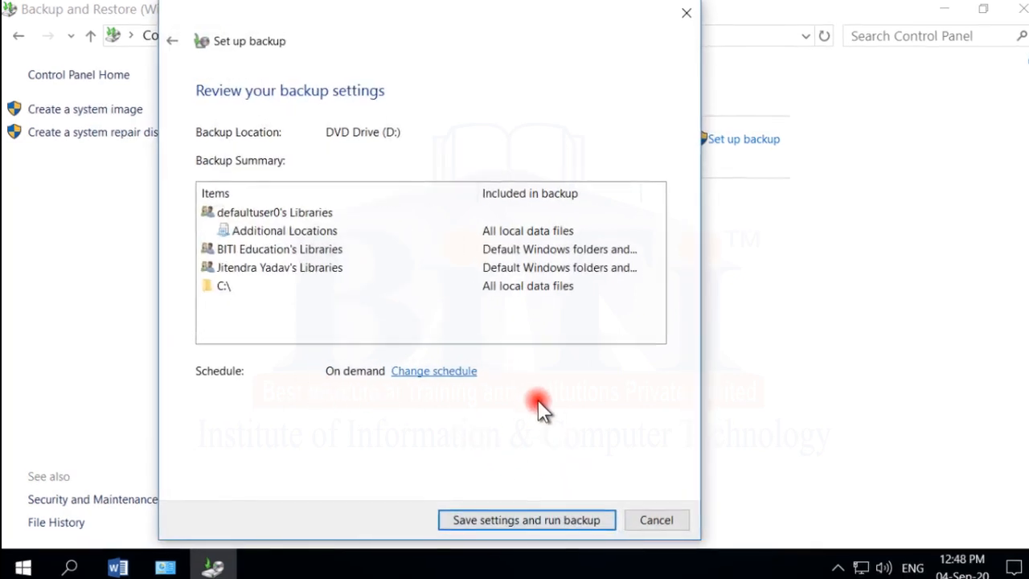
click(513, 519)
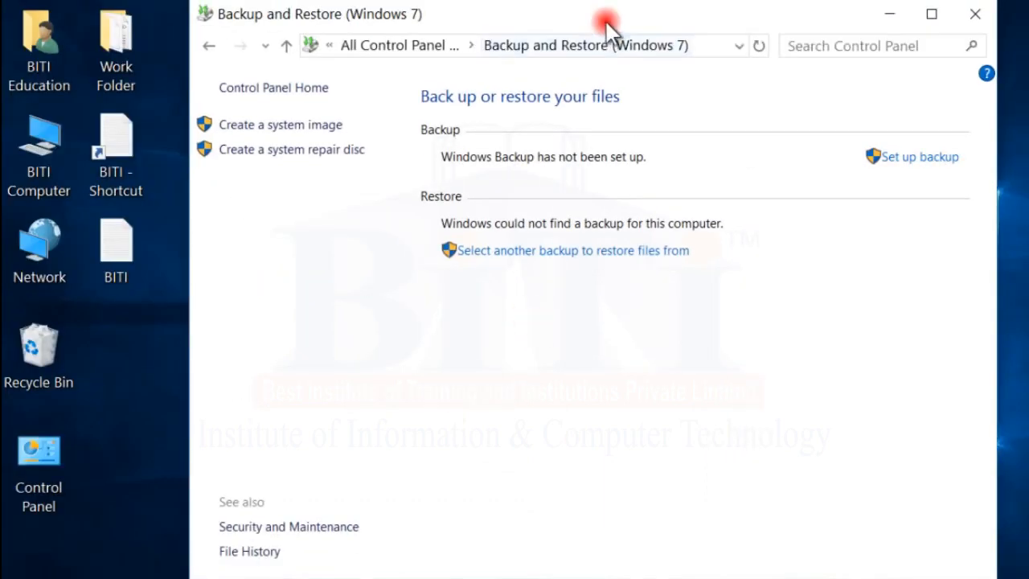
Open the details of the running Windows backup, stop the backup, and close its status window
drag(603, 17, 486, 25)
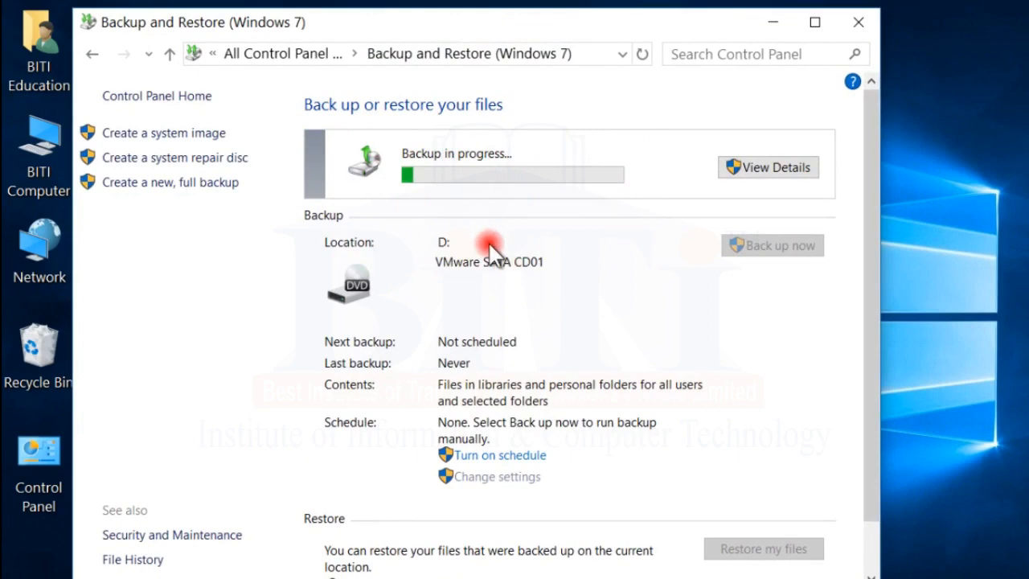
click(796, 167)
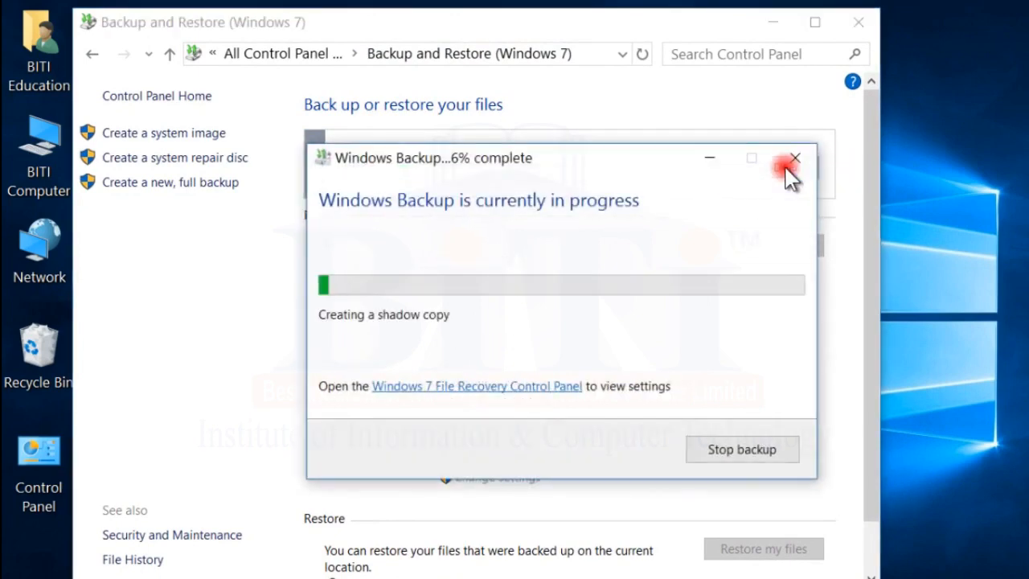
drag(529, 160, 423, 122)
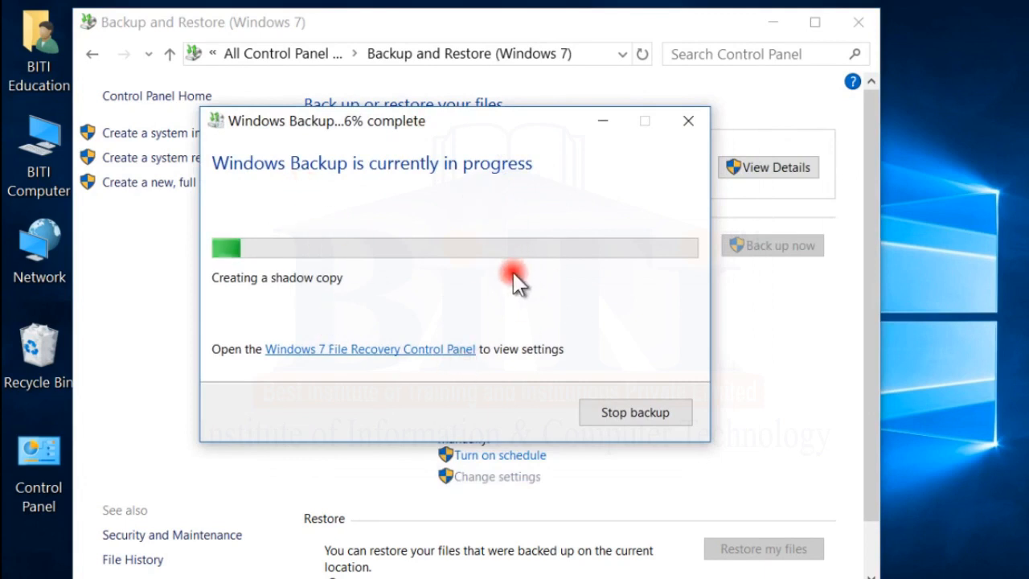
click(615, 417)
click(475, 359)
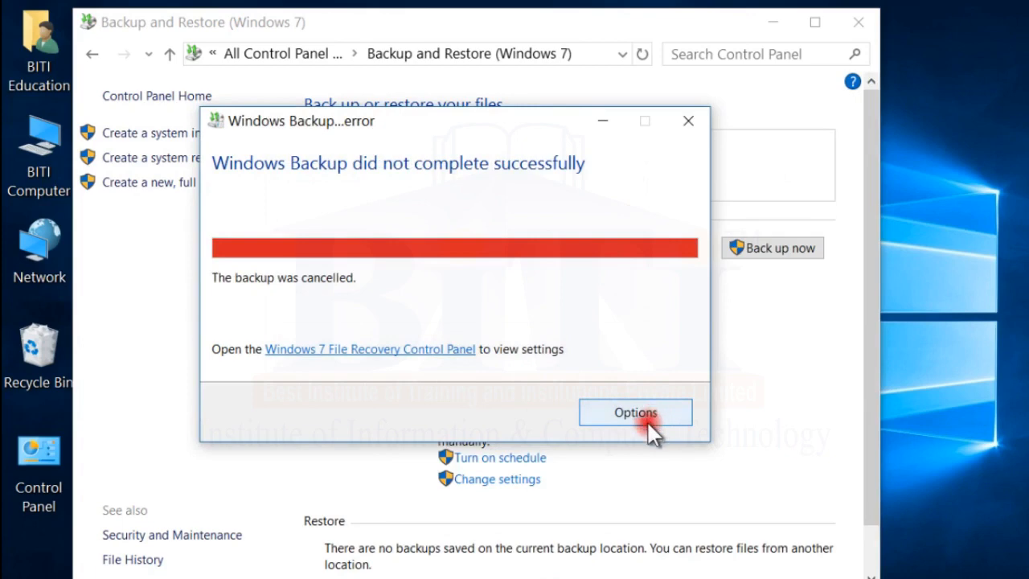
click(688, 120)
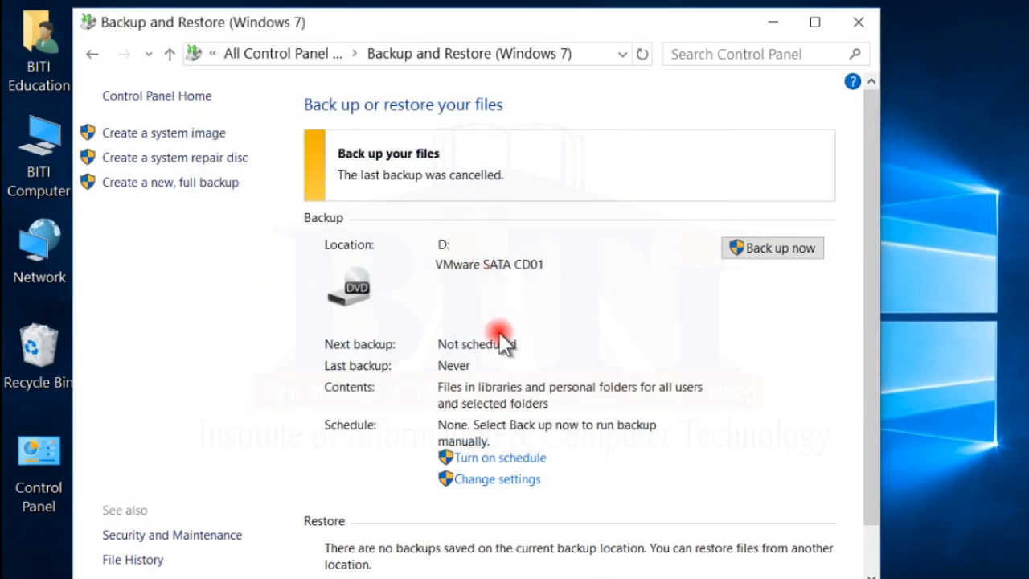
Examine the backup location, schedule and restore options on the Backup and Restore page
scroll(619, 354, down, 1)
scroll(619, 345, up, 1)
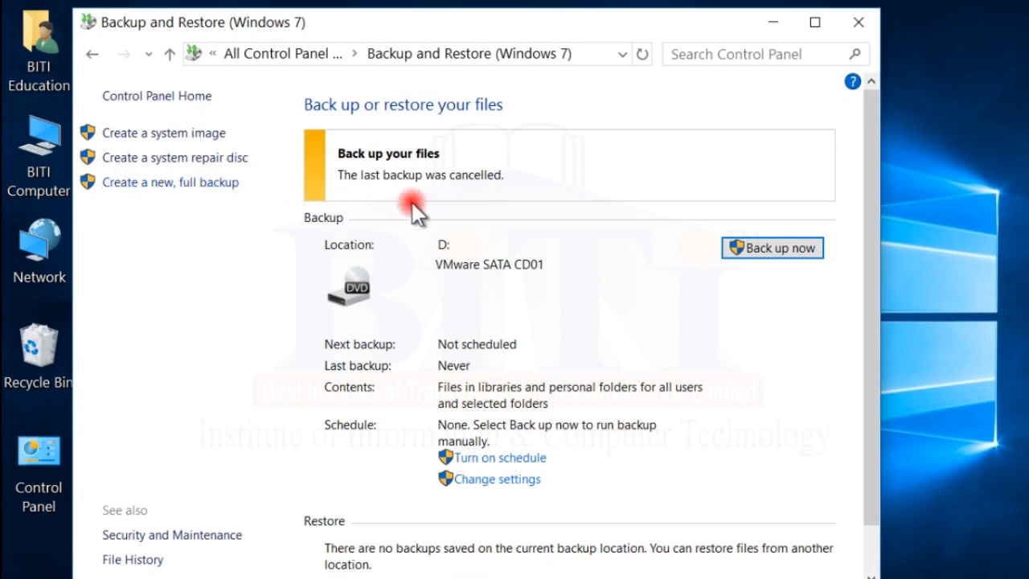
scroll(655, 233, down, 1)
scroll(650, 409, down, 1)
scroll(619, 393, up, 2)
scroll(595, 289, down, 2)
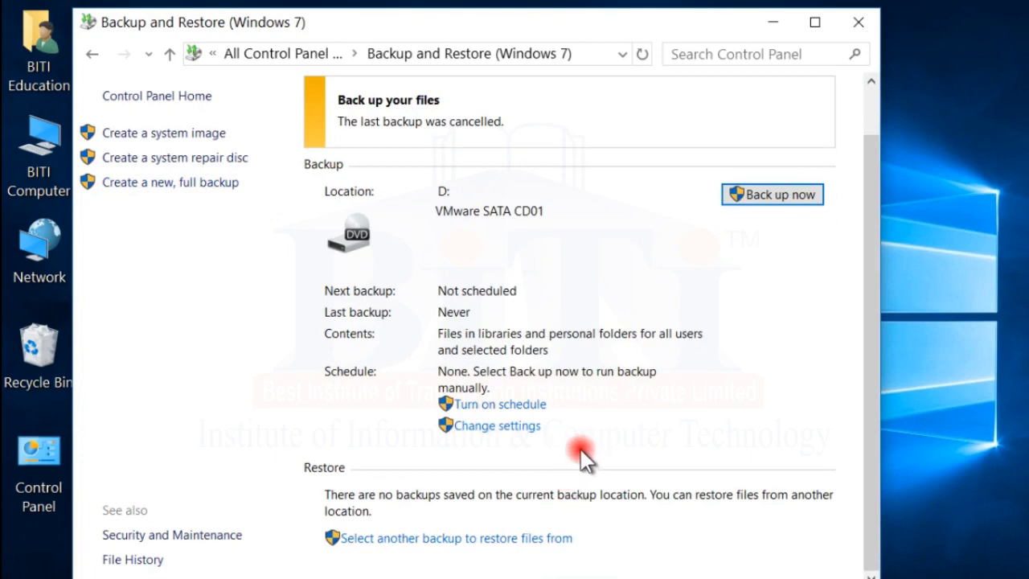
scroll(639, 442, up, 2)
scroll(627, 425, down, 2)
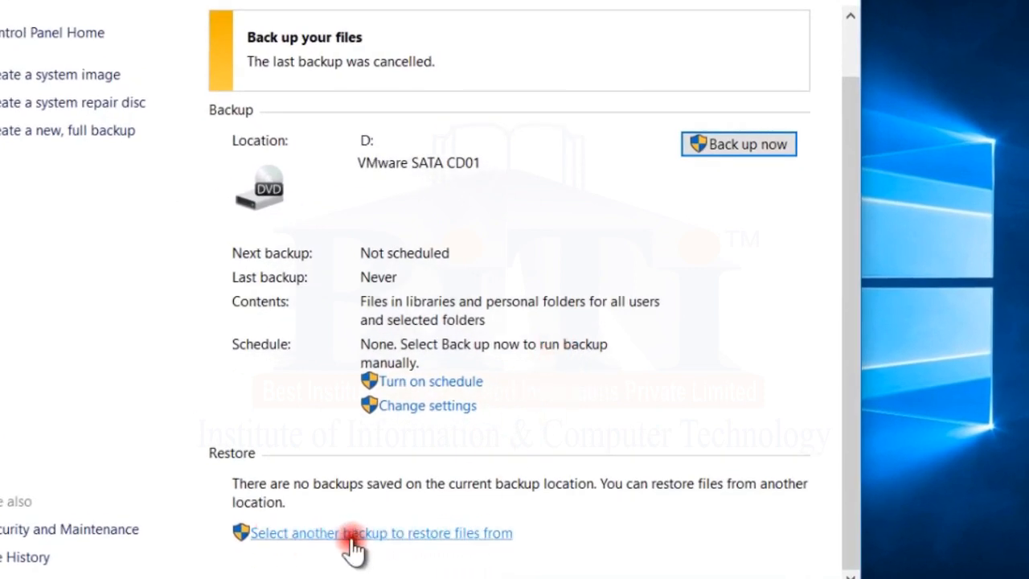
View the options for restoring files from another backup, including browsing a network location, and dismiss the restore window
click(473, 535)
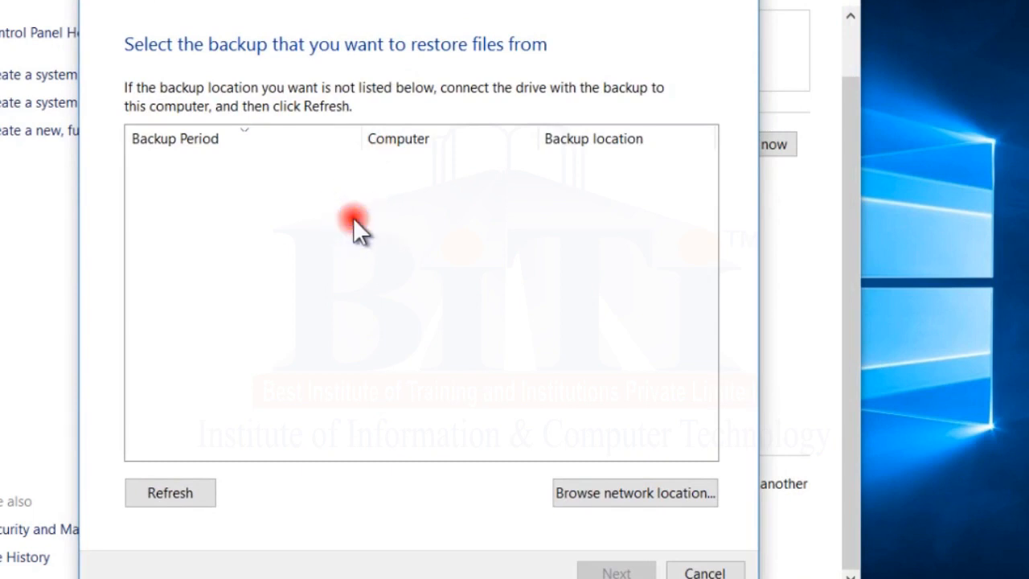
click(611, 493)
click(209, 168)
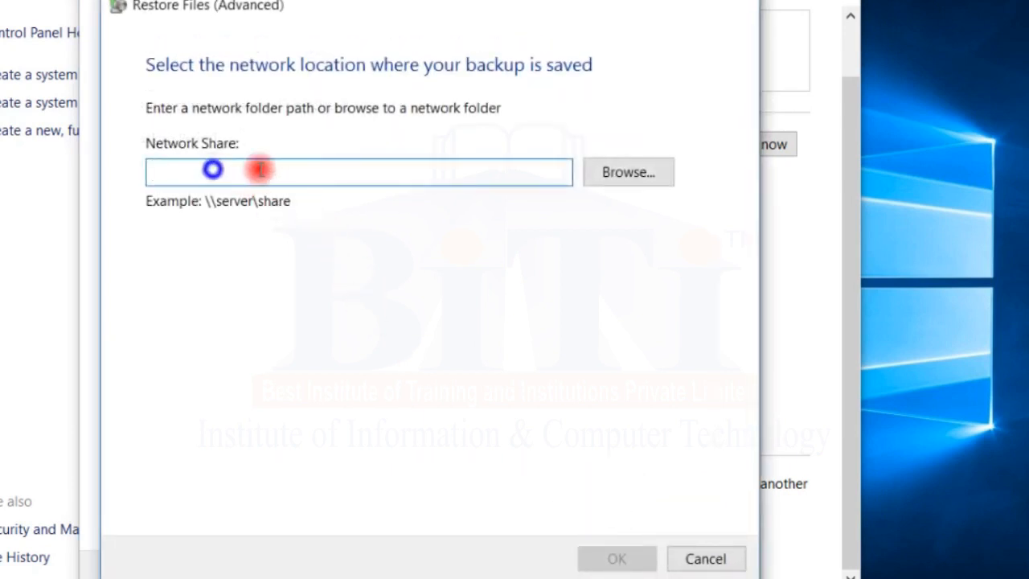
click(630, 164)
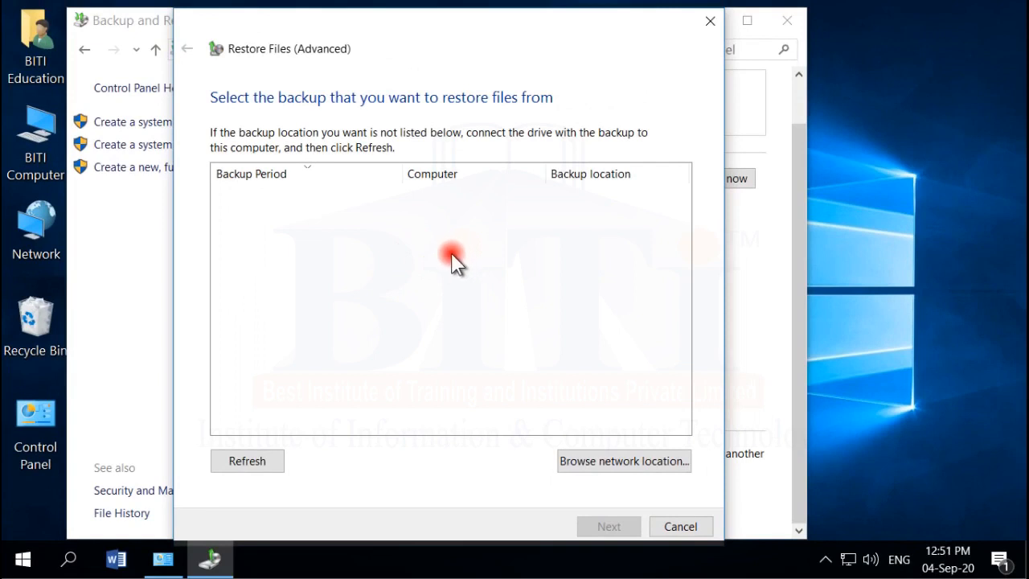
key(Escape)
scroll(528, 317, up, 2)
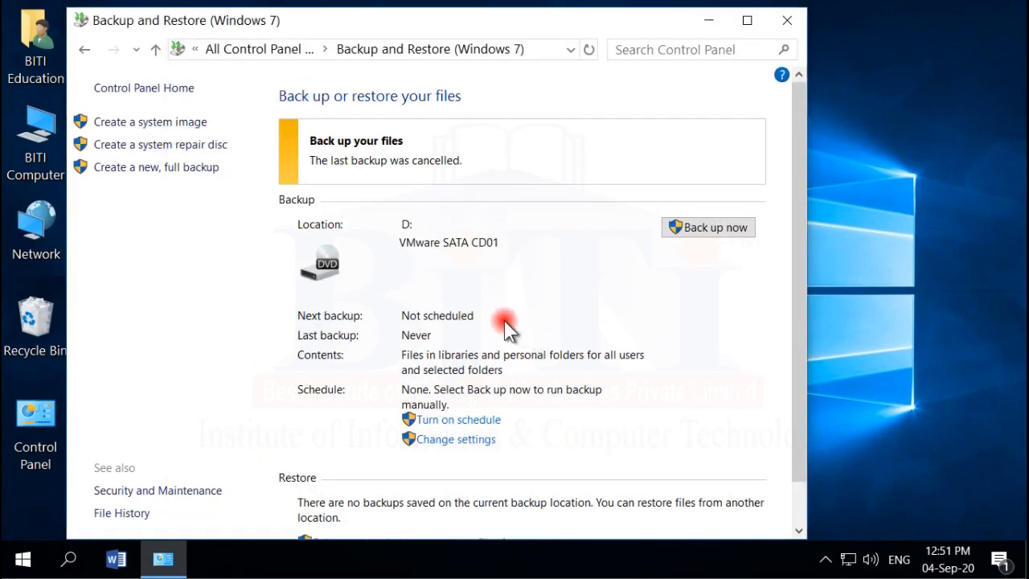
scroll(734, 128, down, 1)
Close Backup and Restore, reopen Control Panel from the desktop, and open Recovery
click(787, 20)
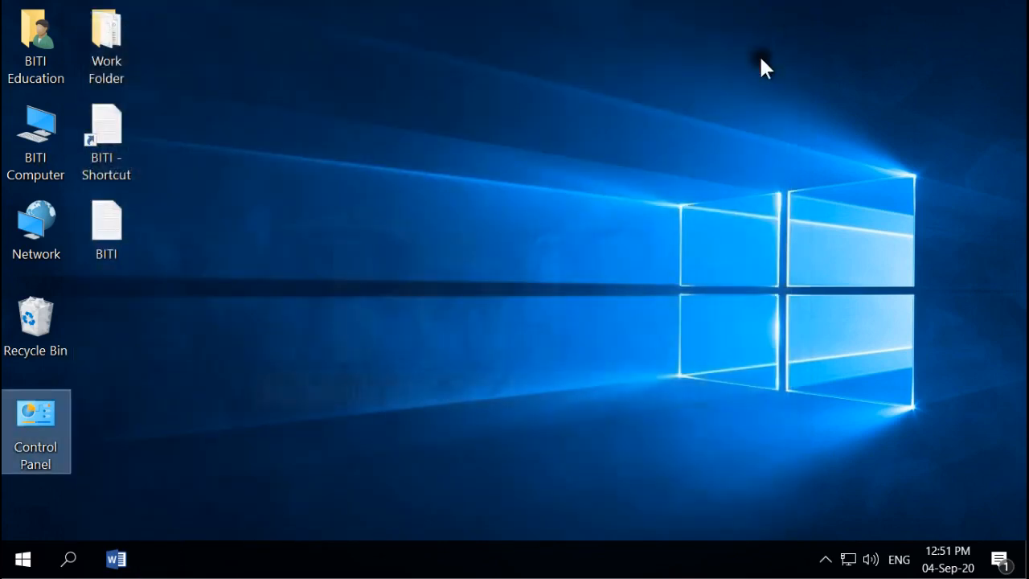
right_click(32, 406)
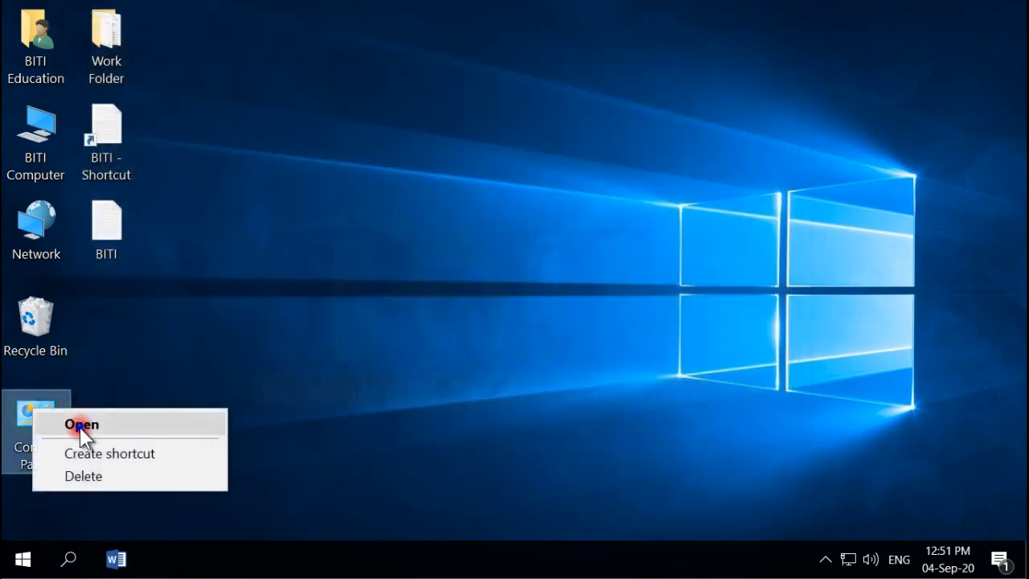
click(113, 422)
scroll(454, 377, down, 3)
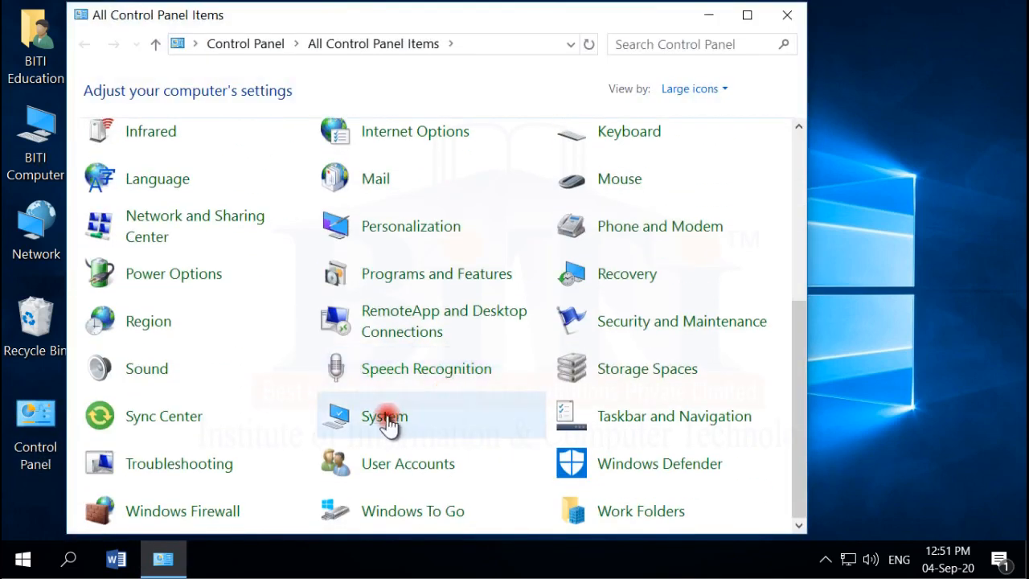
click(626, 277)
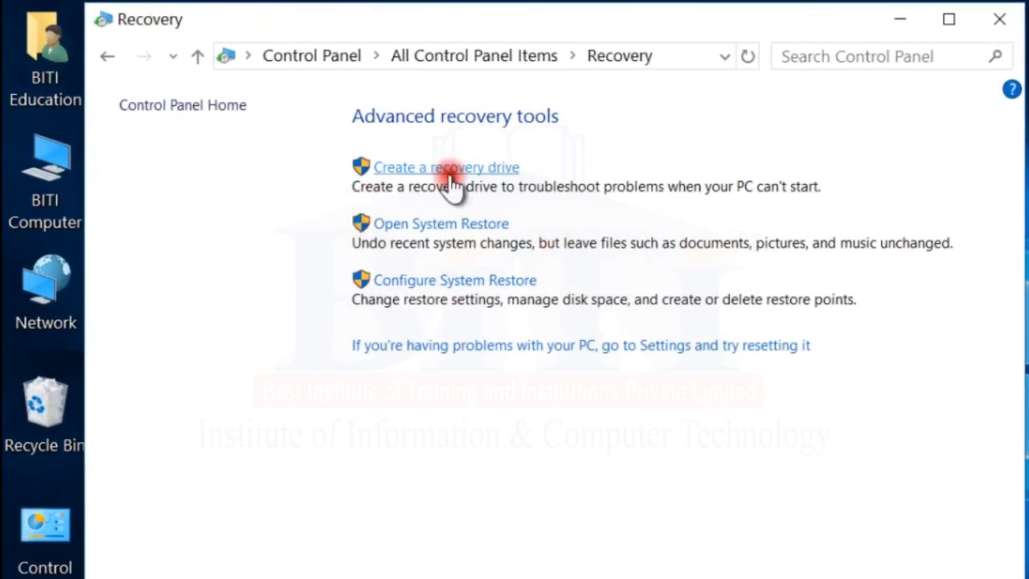
Start creating a recovery drive with system files backed up, proceed to the USB flash drive stage, and cancel the wizard
click(447, 171)
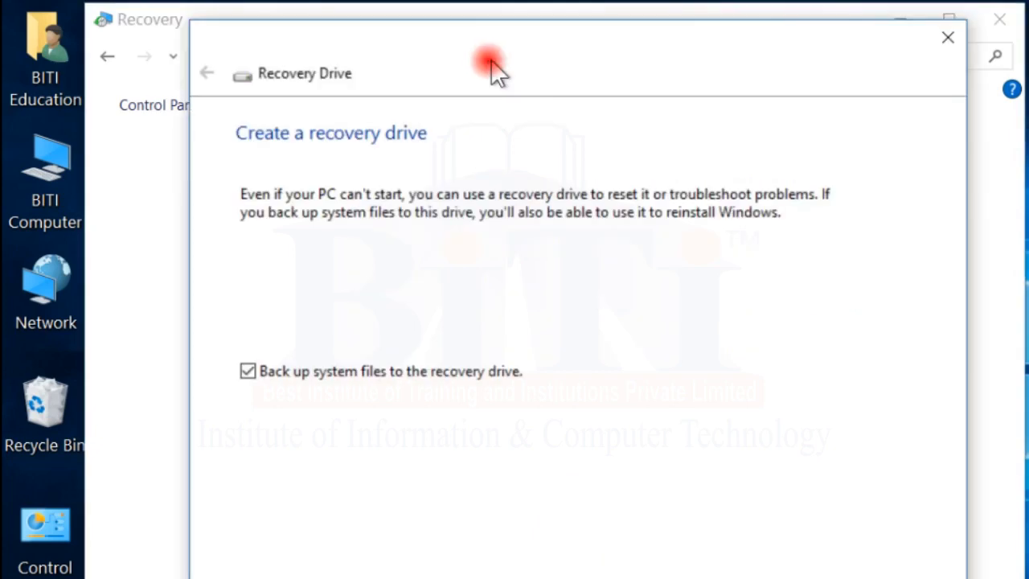
mouse_move(489, 63)
mouse_down()
mouse_move(495, 81)
mouse_move(482, 62)
mouse_up()
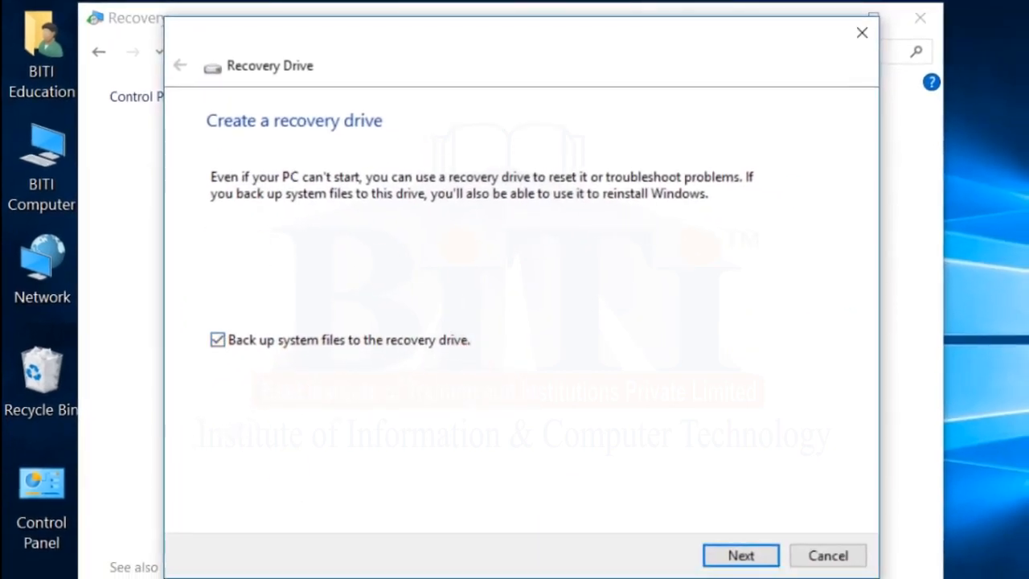
click(740, 555)
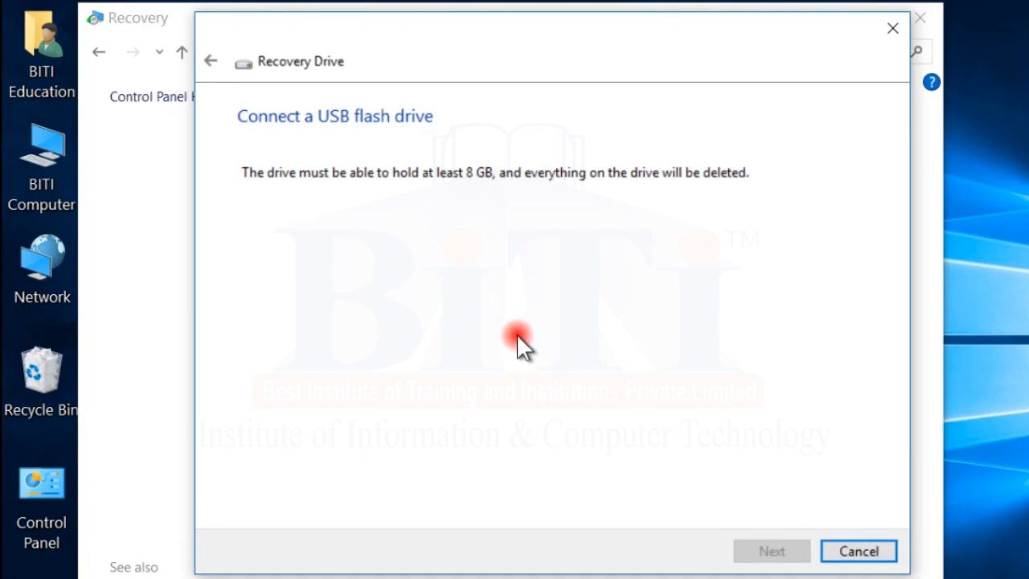
click(858, 552)
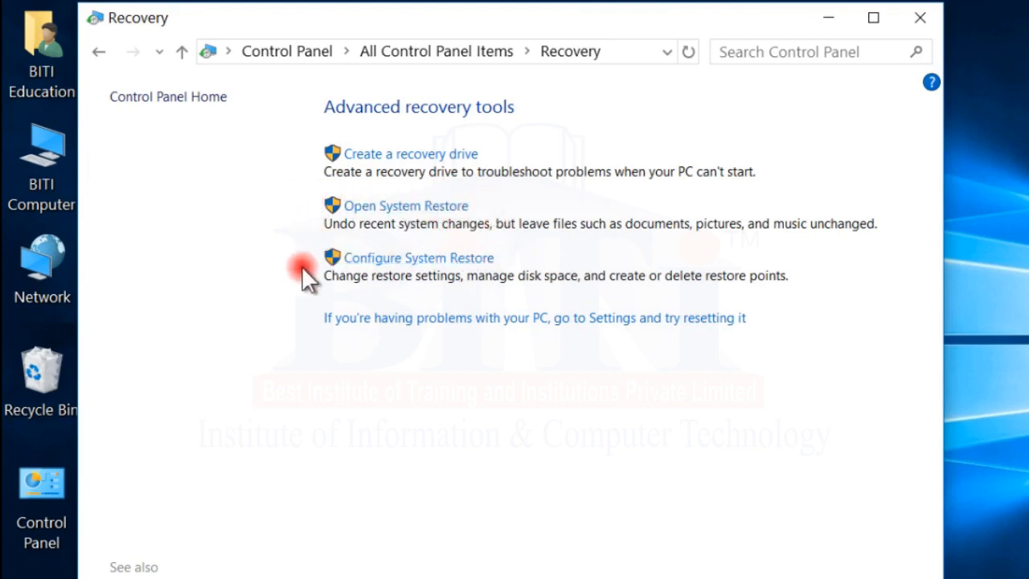
View the introduction of the System Restore wizard and close it
click(385, 210)
drag(612, 104, 450, 112)
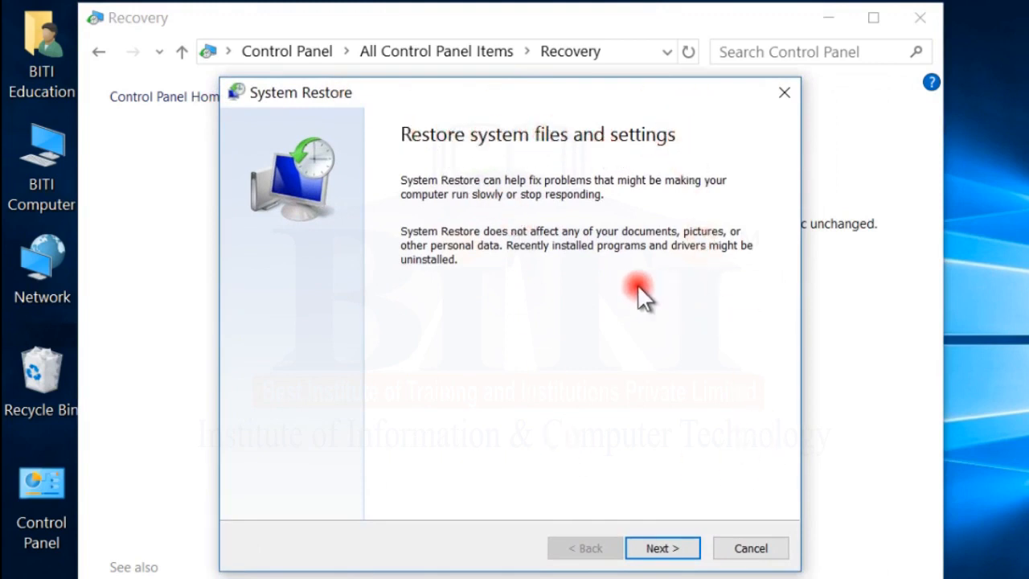
click(785, 94)
Configure System Restore for Local Disk (C:) with system protection turned on, adjust the maximum disk space usage, and save the settings
click(452, 258)
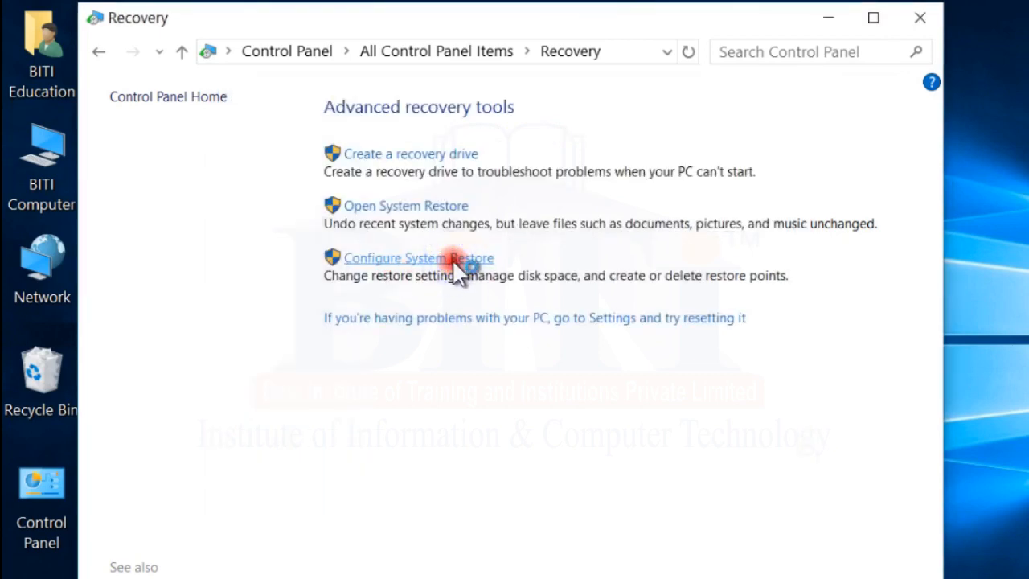
drag(248, 57, 487, 61)
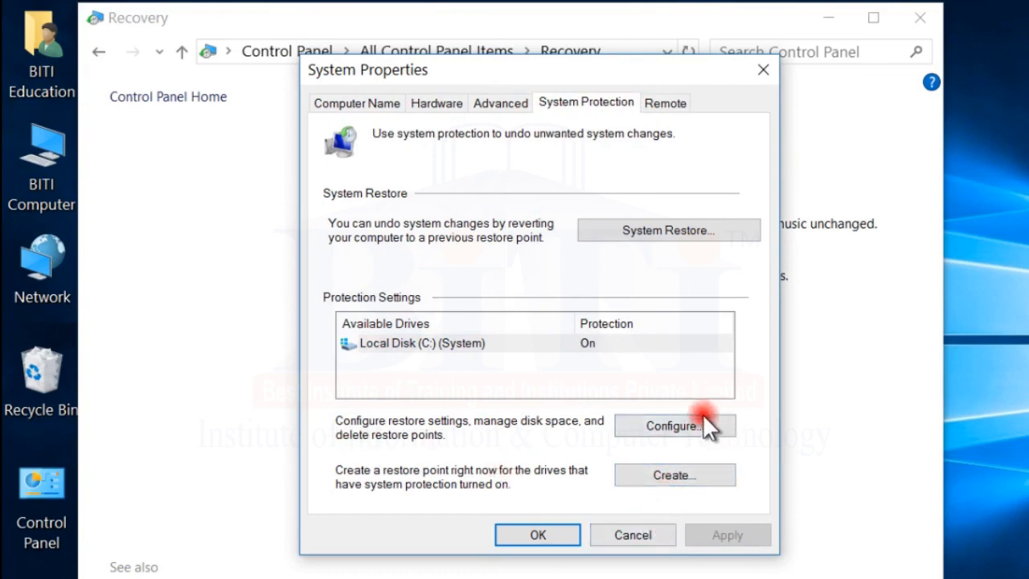
click(673, 430)
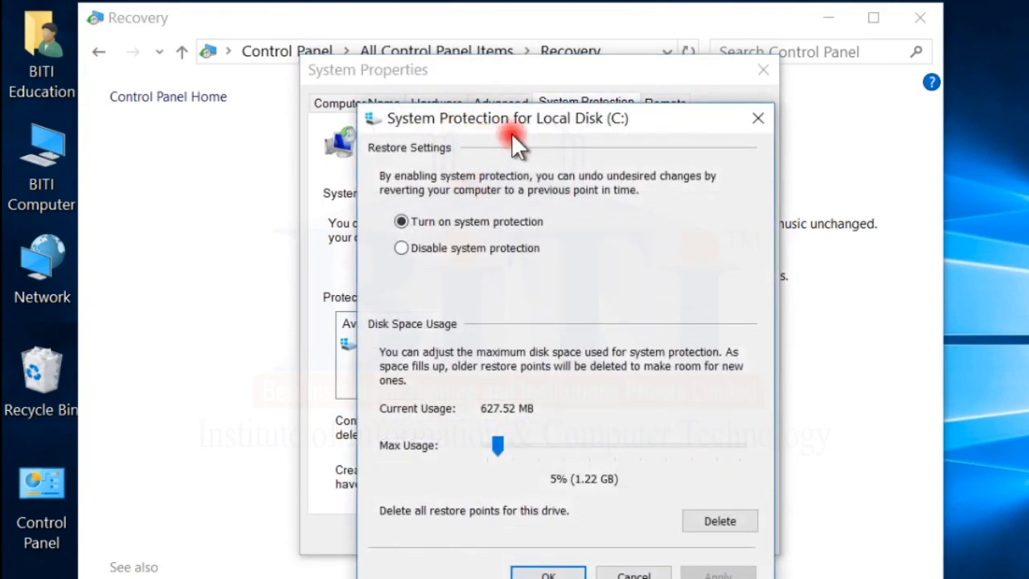
drag(512, 132, 482, 104)
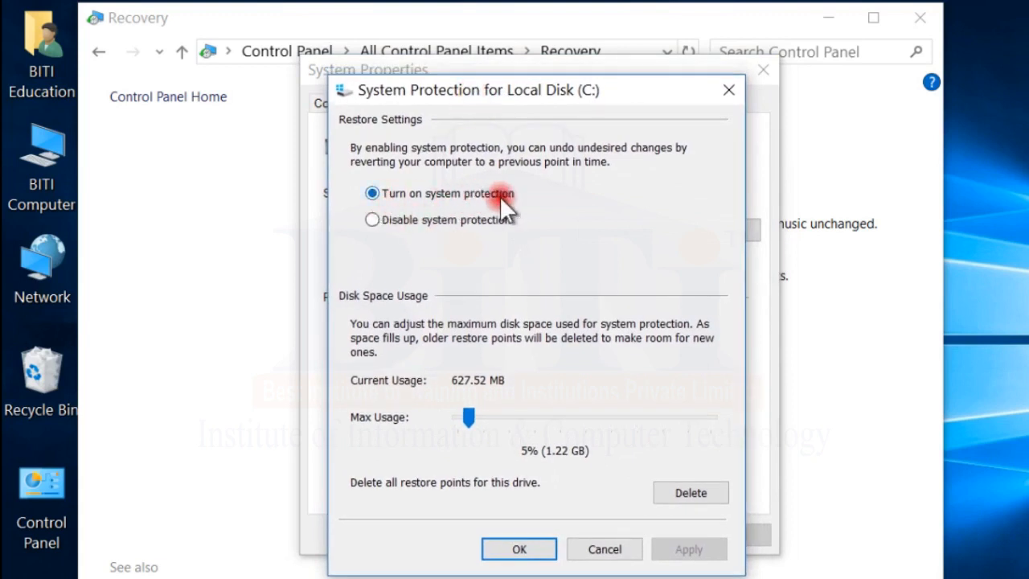
click(463, 223)
click(423, 193)
click(424, 211)
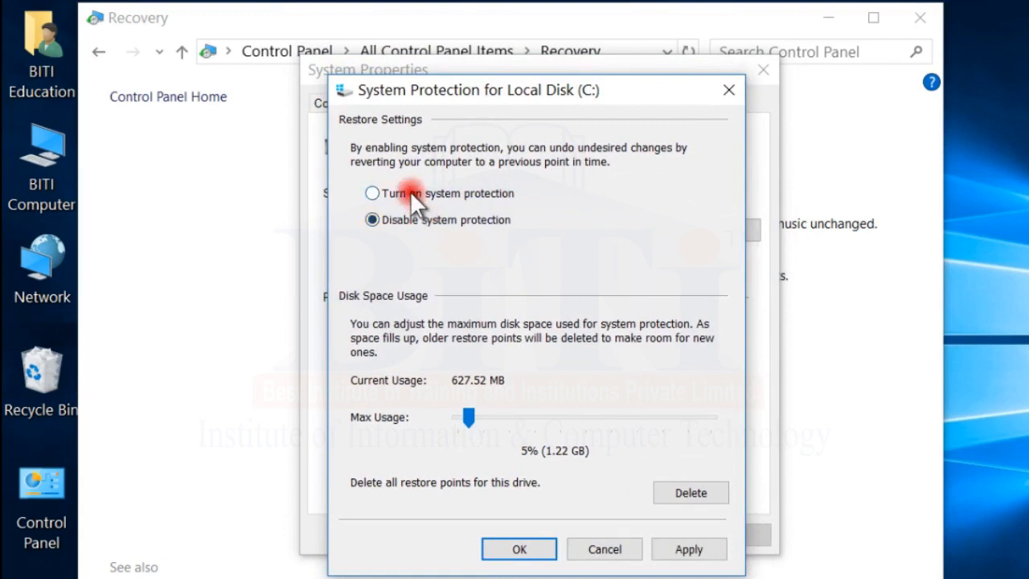
click(409, 191)
mouse_move(469, 416)
mouse_down()
mouse_move(675, 413)
mouse_move(452, 432)
mouse_move(474, 430)
mouse_move(474, 415)
mouse_up()
click(519, 550)
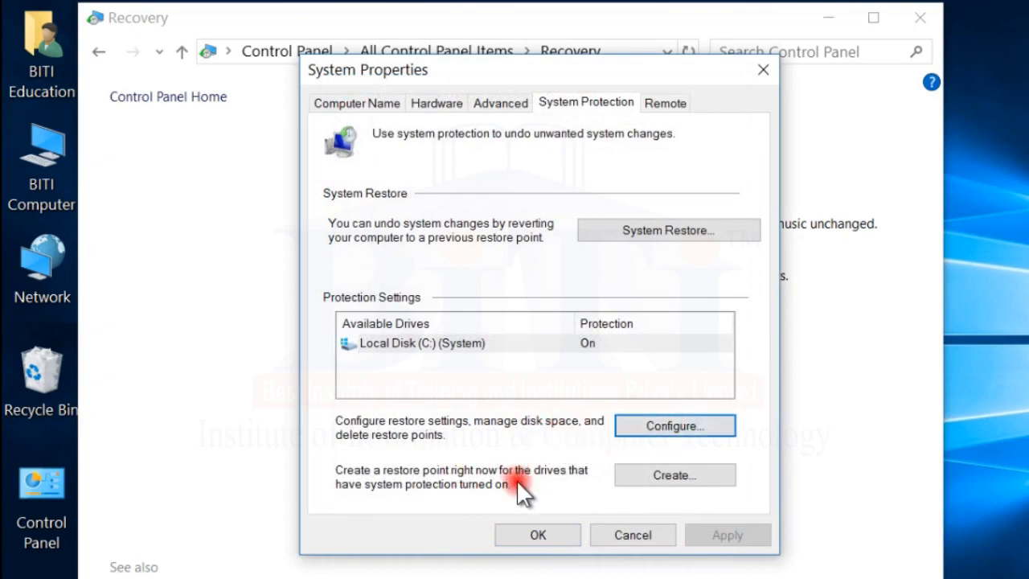
click(538, 538)
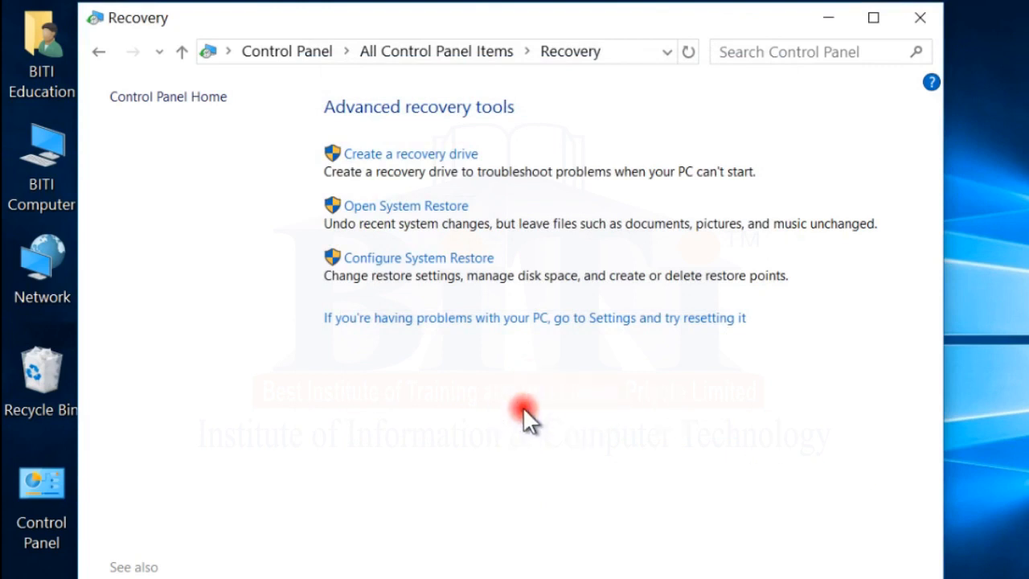
Create a restore point described as "BITI 4-Sep-20" from the system protection settings
click(391, 256)
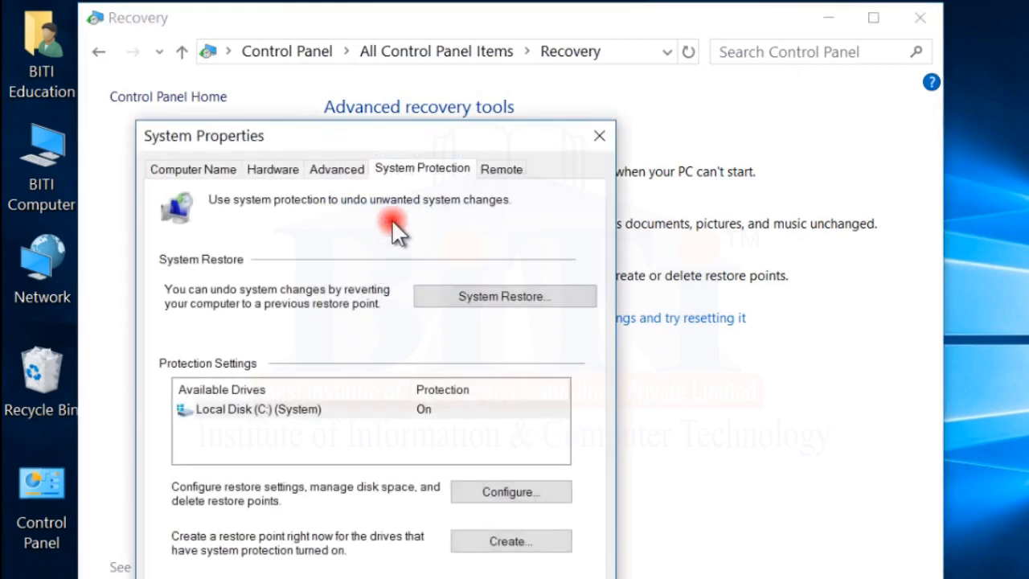
drag(362, 143, 464, 95)
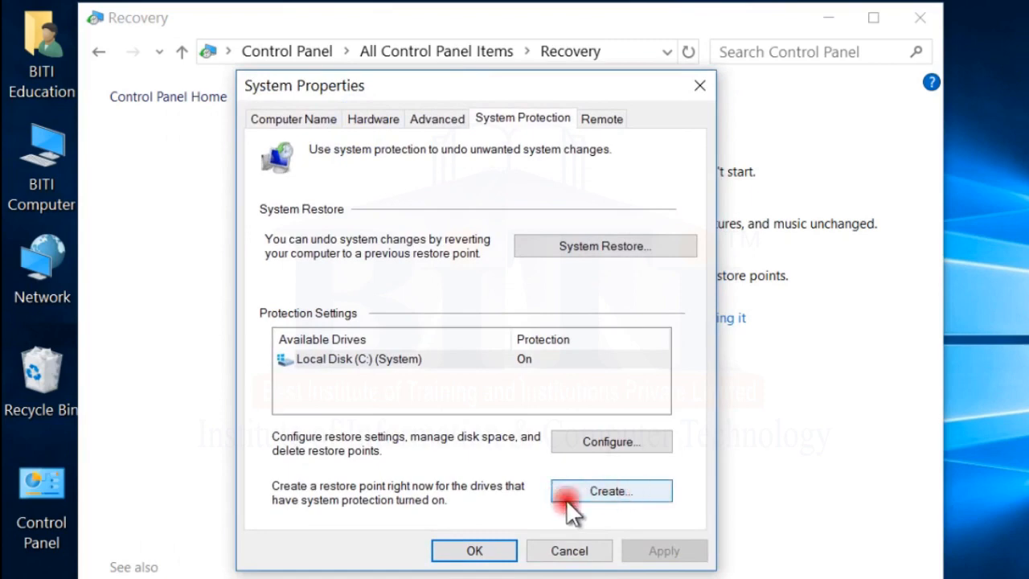
click(611, 491)
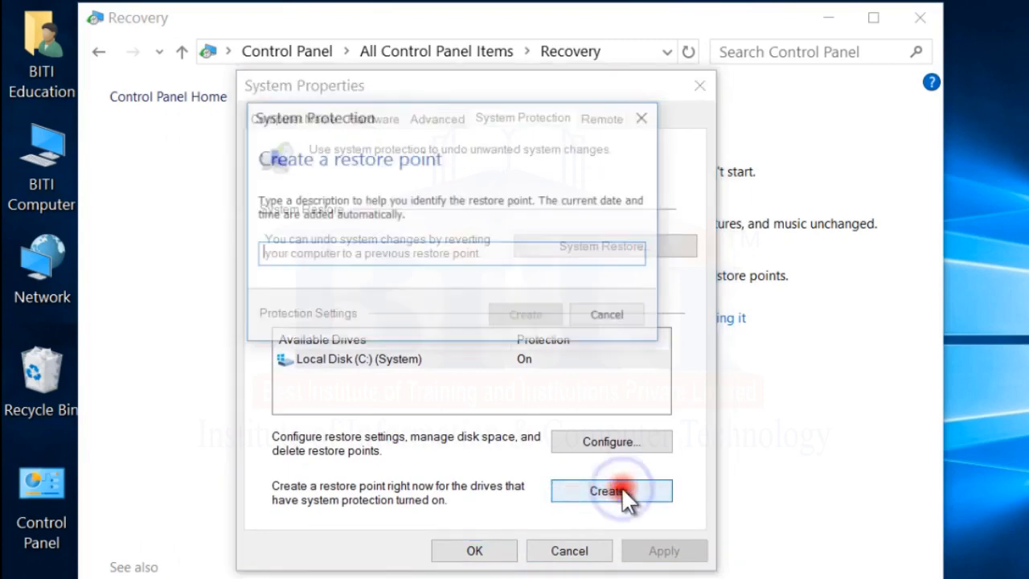
drag(385, 120, 446, 181)
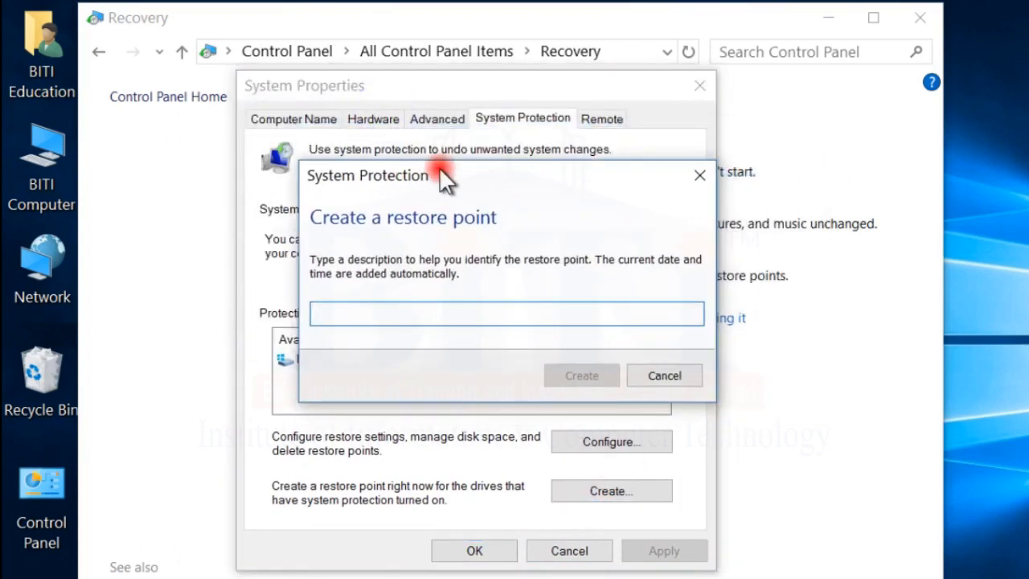
click(389, 309)
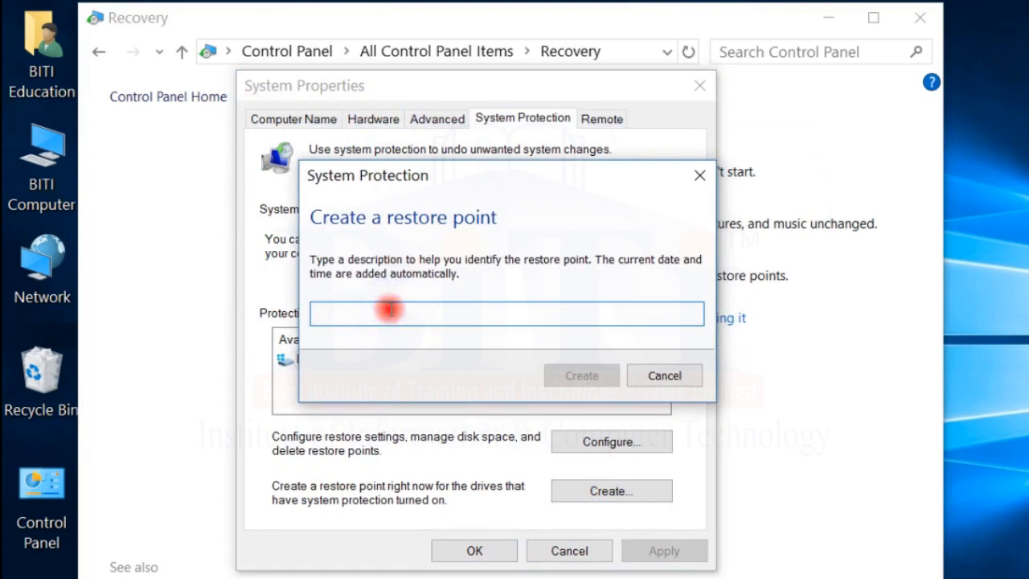
click(389, 308)
text(BITI)
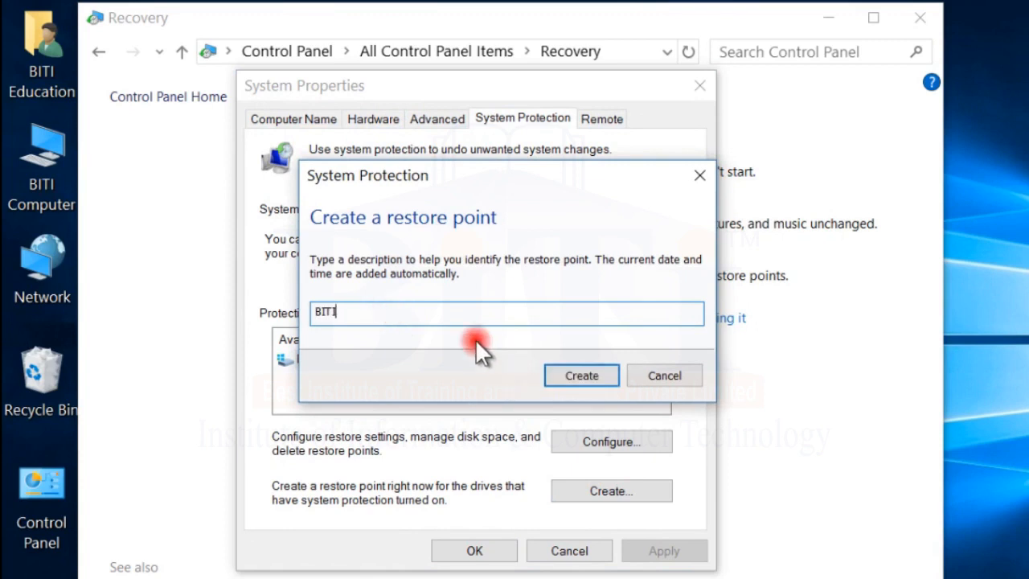
text( 4-Sep-20)
click(580, 375)
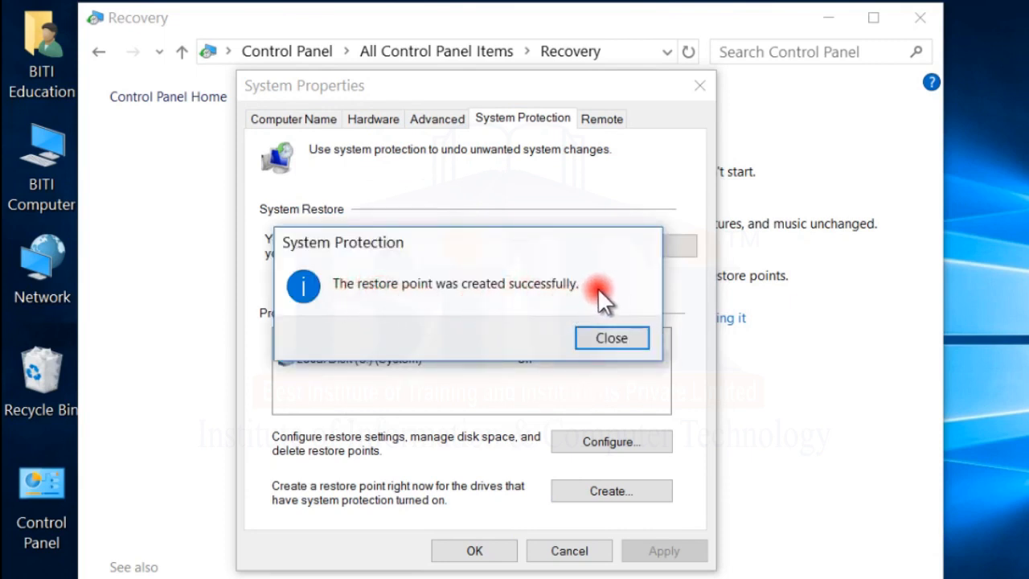
Dismiss the restore point confirmation and close System Properties and the Recovery window
click(619, 338)
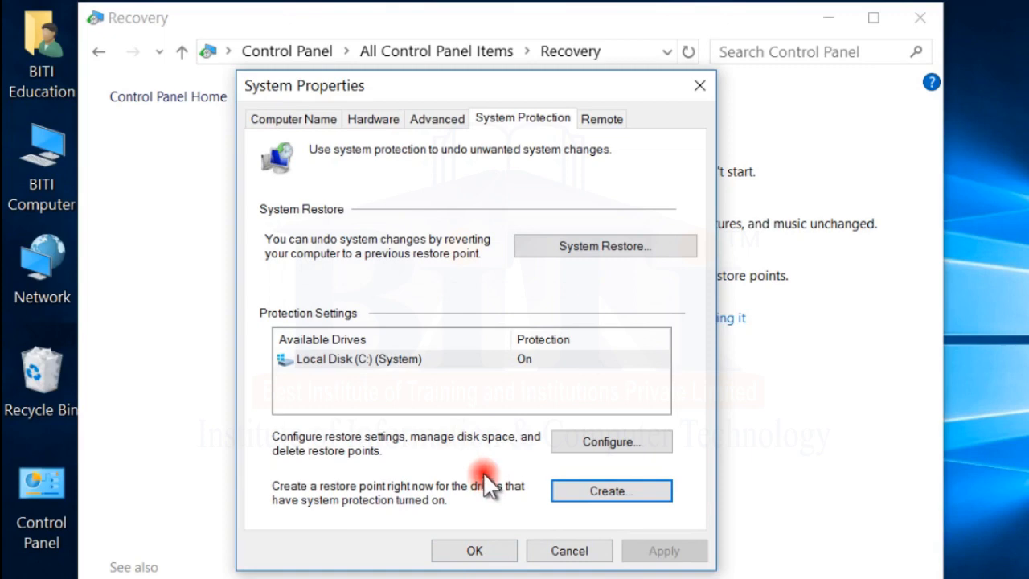
click(476, 551)
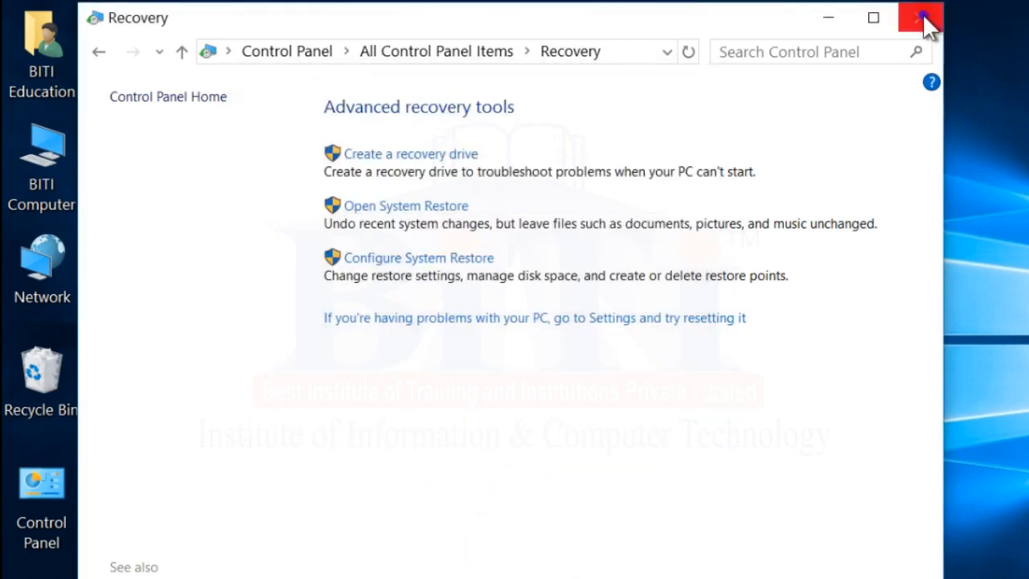
click(923, 18)
right_click(377, 175)
click(434, 245)
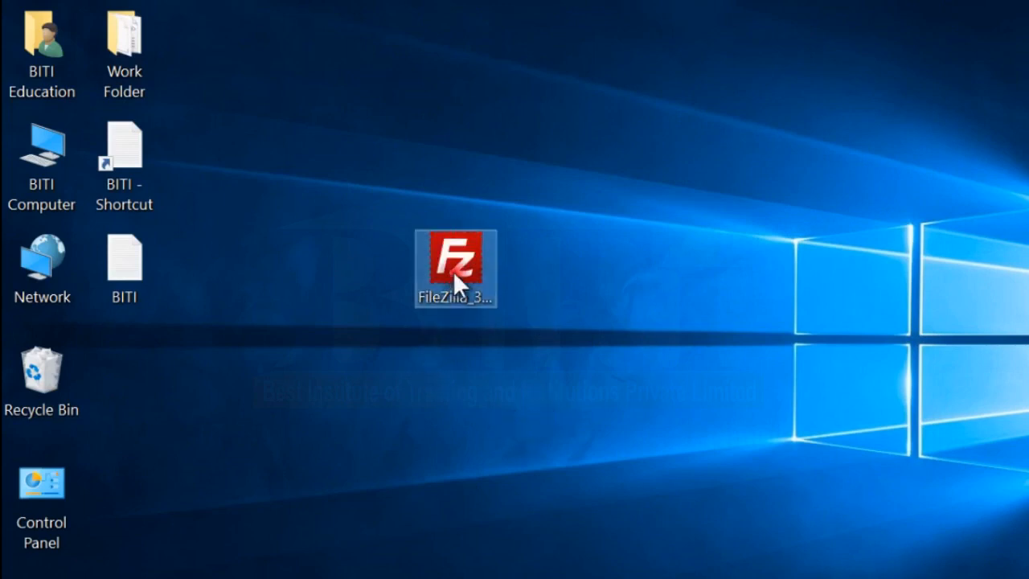
click(458, 249)
click(577, 398)
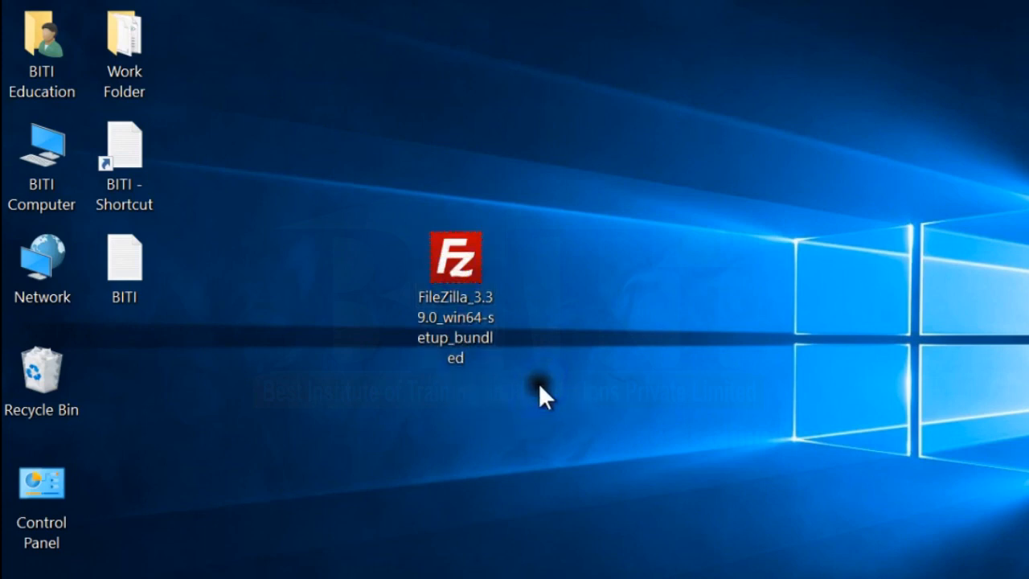
click(464, 279)
click(585, 336)
drag(678, 449, 368, 184)
drag(307, 154, 628, 447)
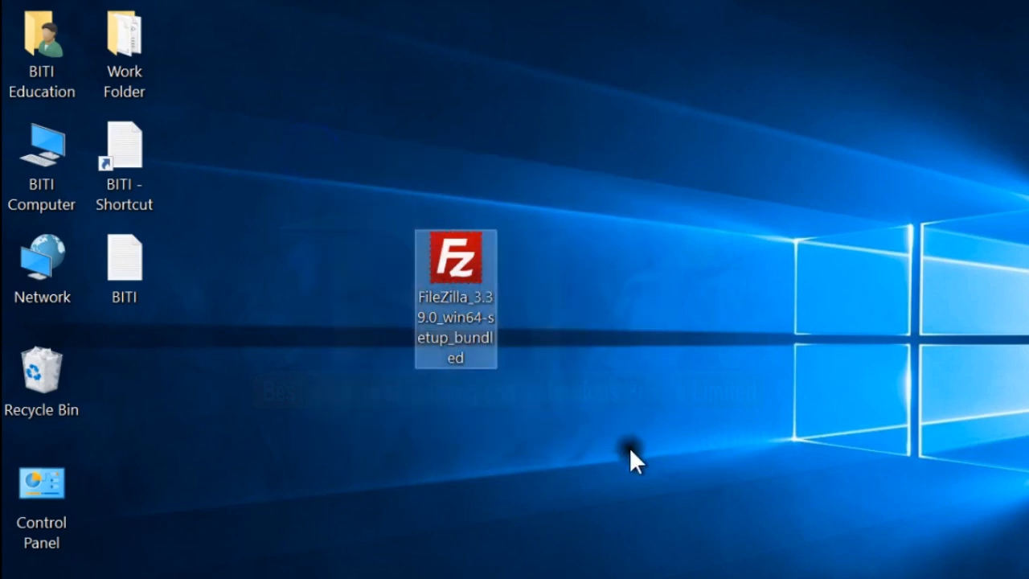
click(629, 447)
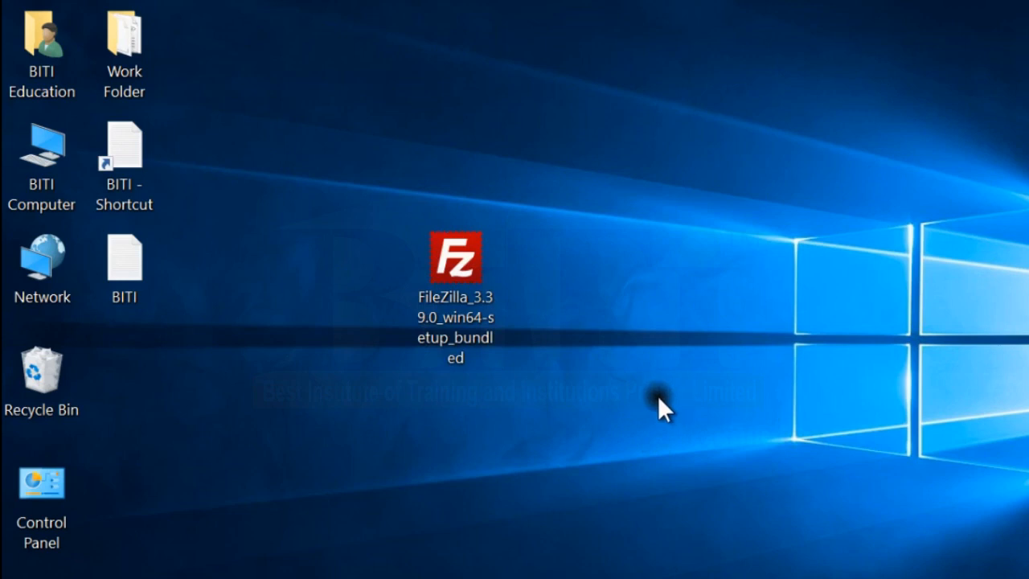
Install FileZilla Client 3.39.0 from the desktop setup file into the default folder, start it on completion, and dismiss its welcome dialog
right_click(459, 268)
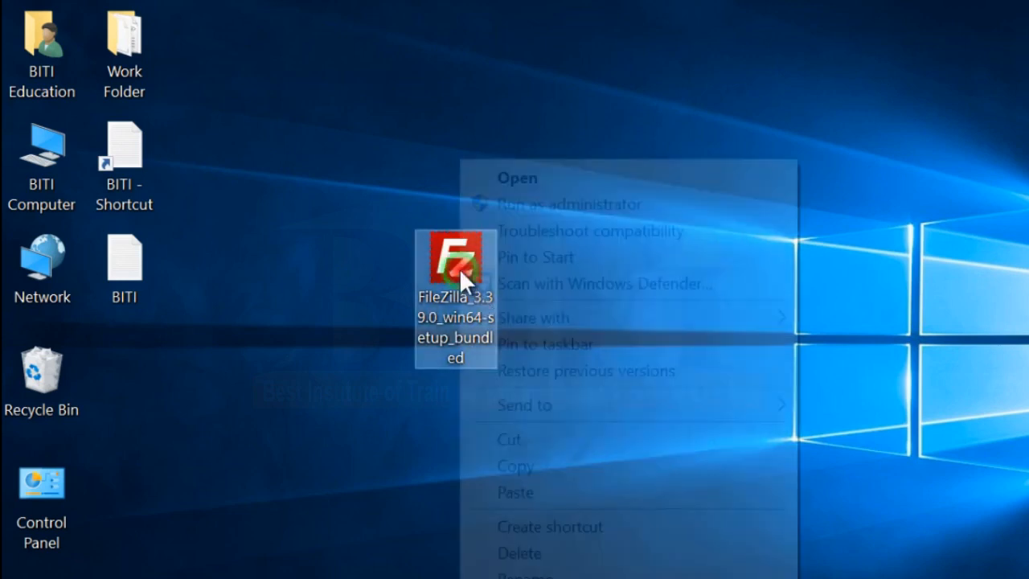
click(521, 172)
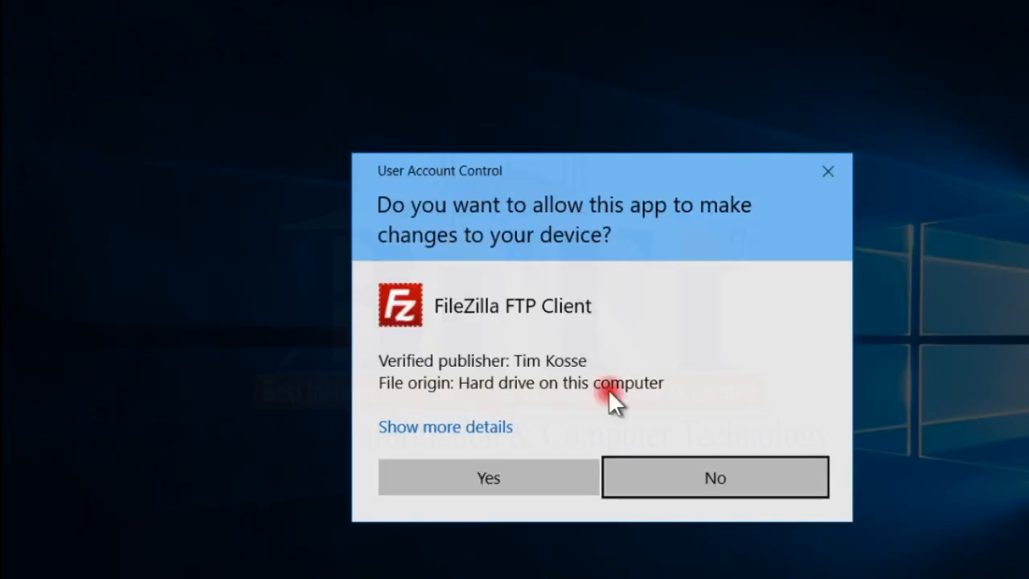
click(482, 482)
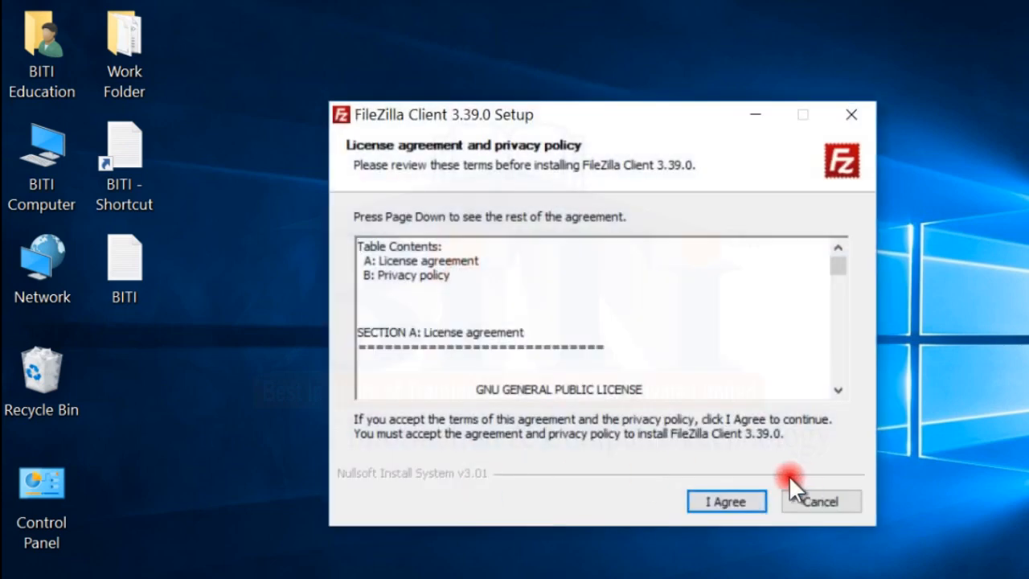
click(720, 501)
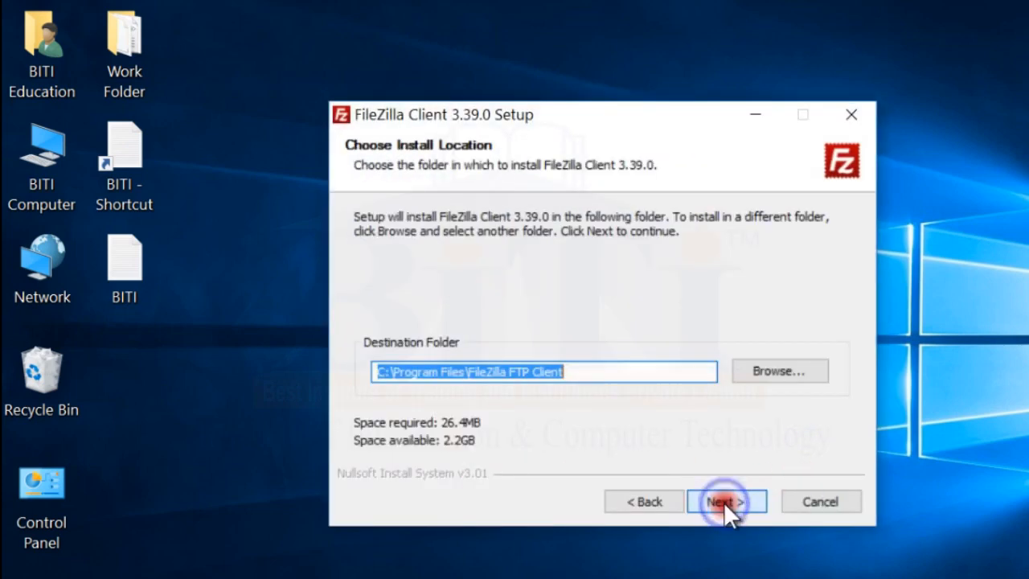
click(728, 500)
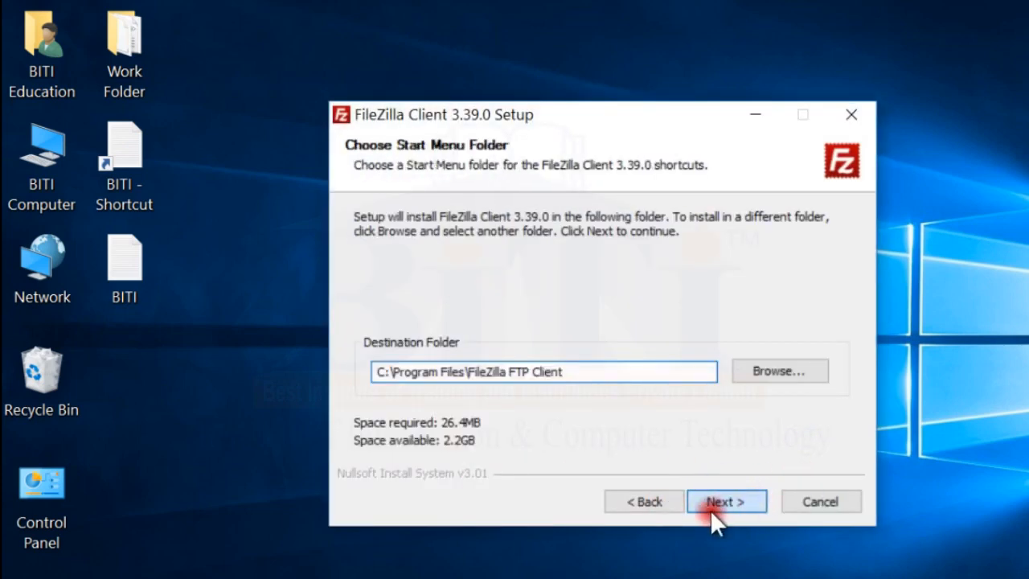
click(740, 501)
click(723, 500)
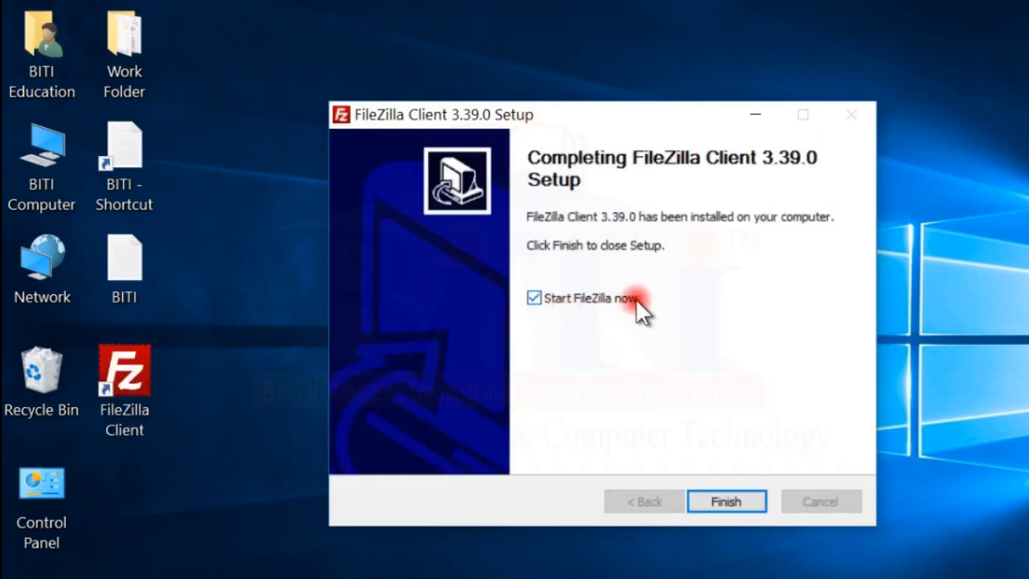
click(715, 493)
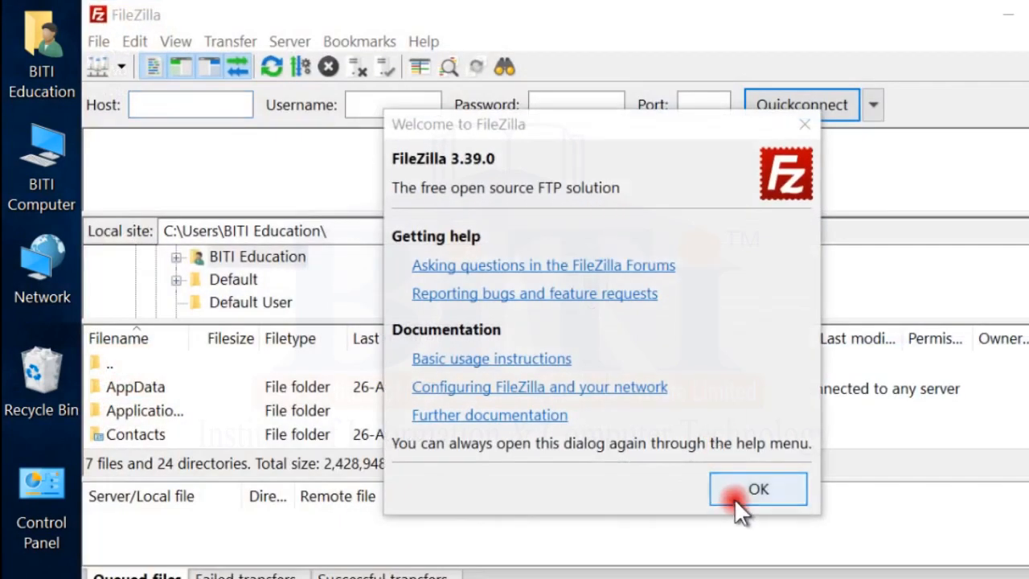
click(737, 500)
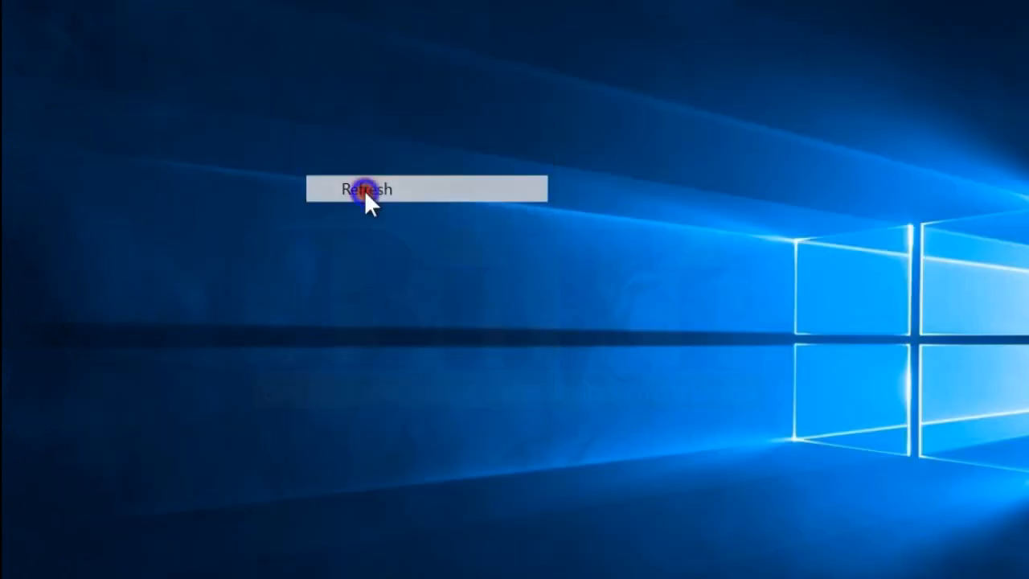
click(364, 190)
drag(345, 147, 629, 420)
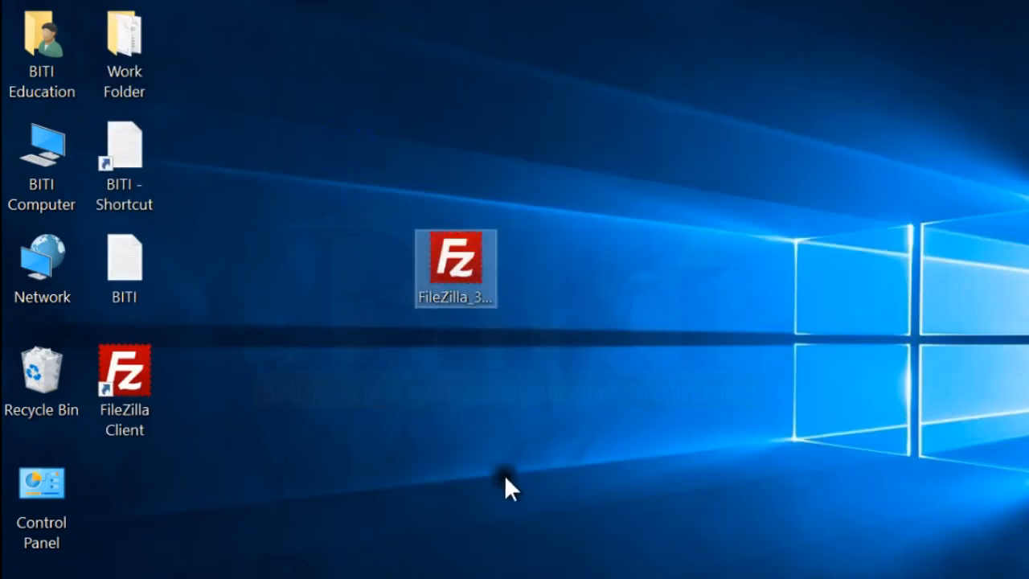
drag(515, 487, 40, 44)
click(565, 119)
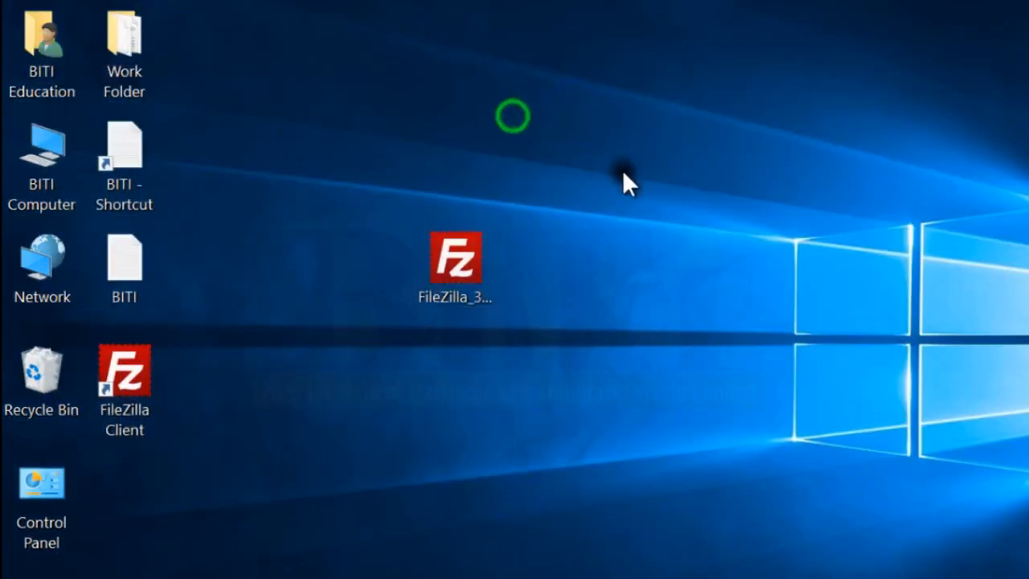
right_click(512, 116)
click(620, 186)
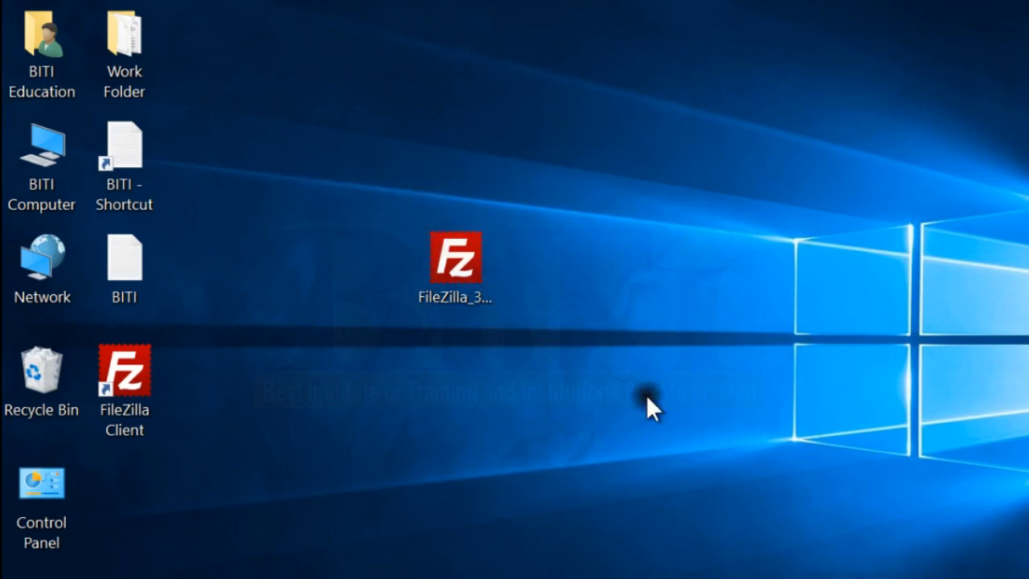
right_click(632, 163)
click(687, 233)
right_click(598, 175)
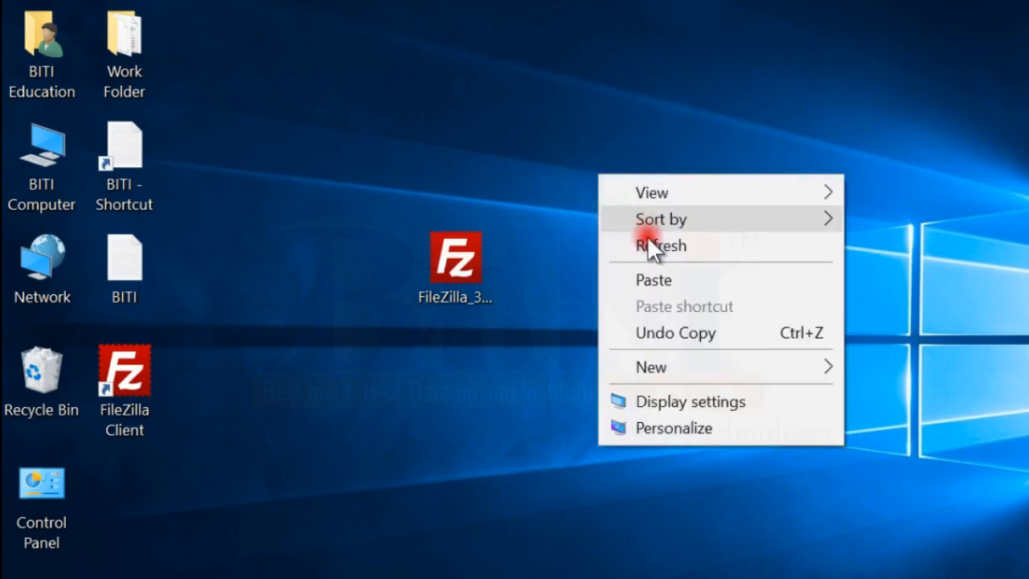
click(651, 244)
Open System Restore from the Recovery tools in Control Panel and proceed to the list of restore points
double_click(36, 498)
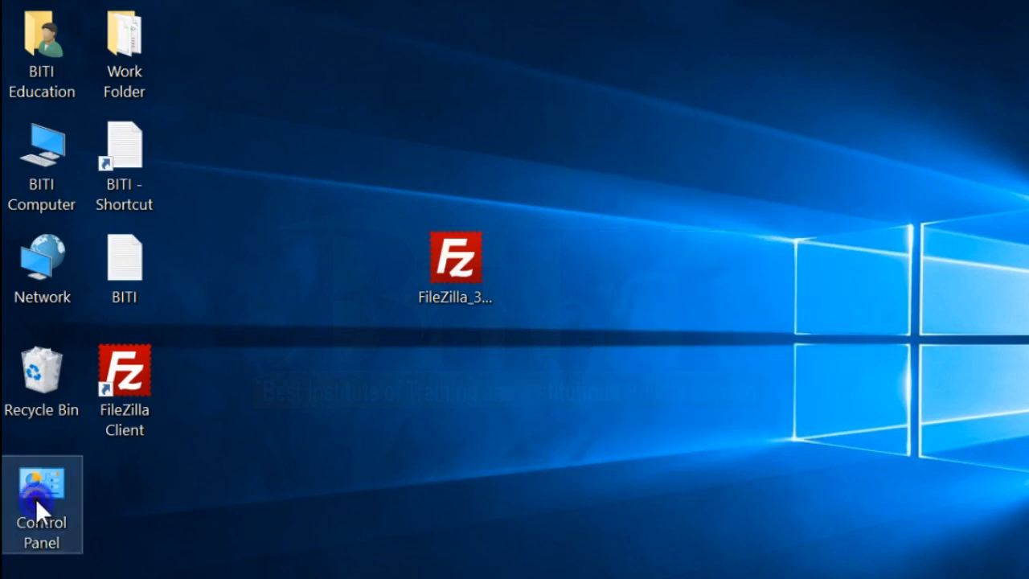
scroll(739, 402, down, 3)
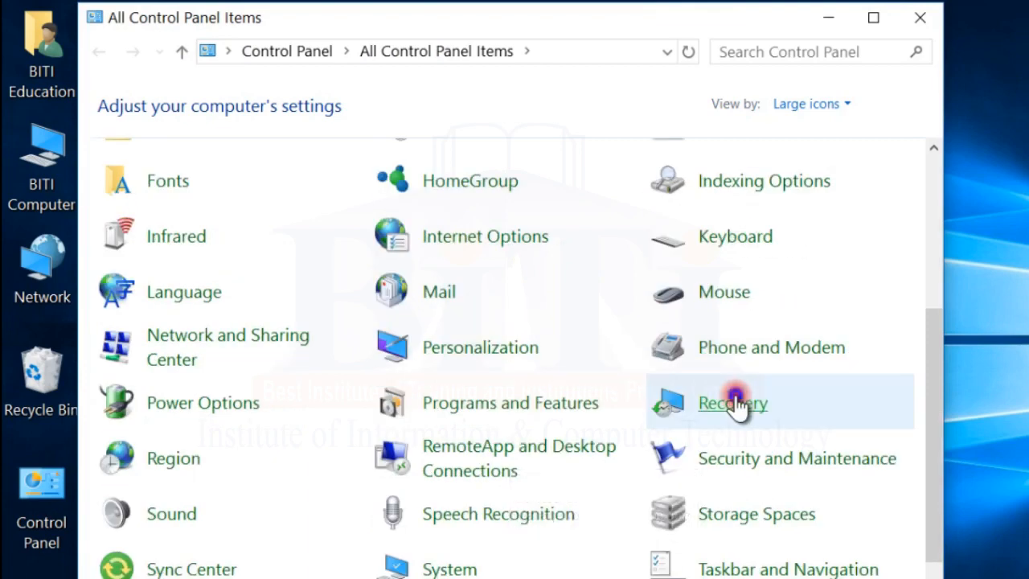
click(737, 405)
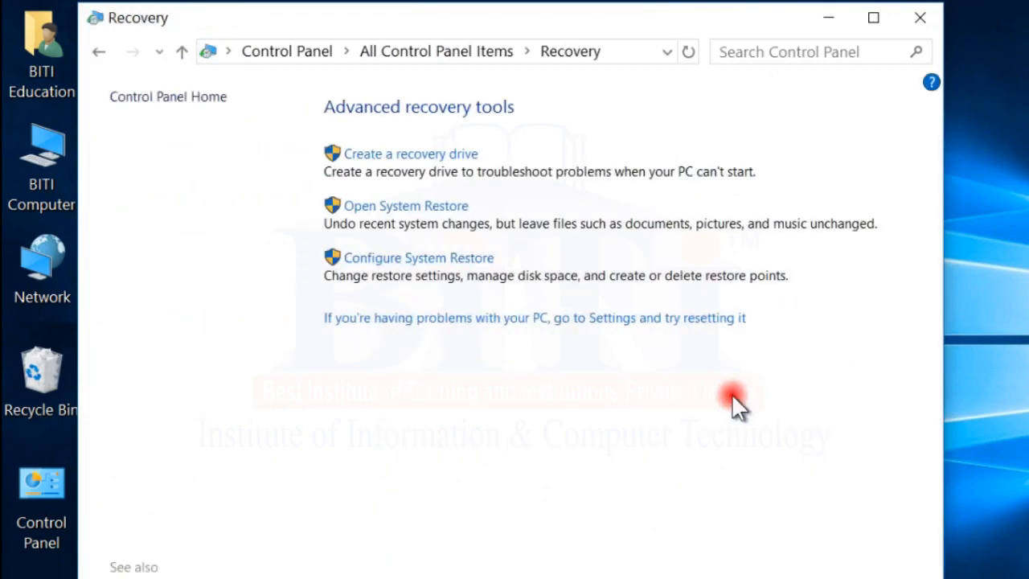
click(390, 208)
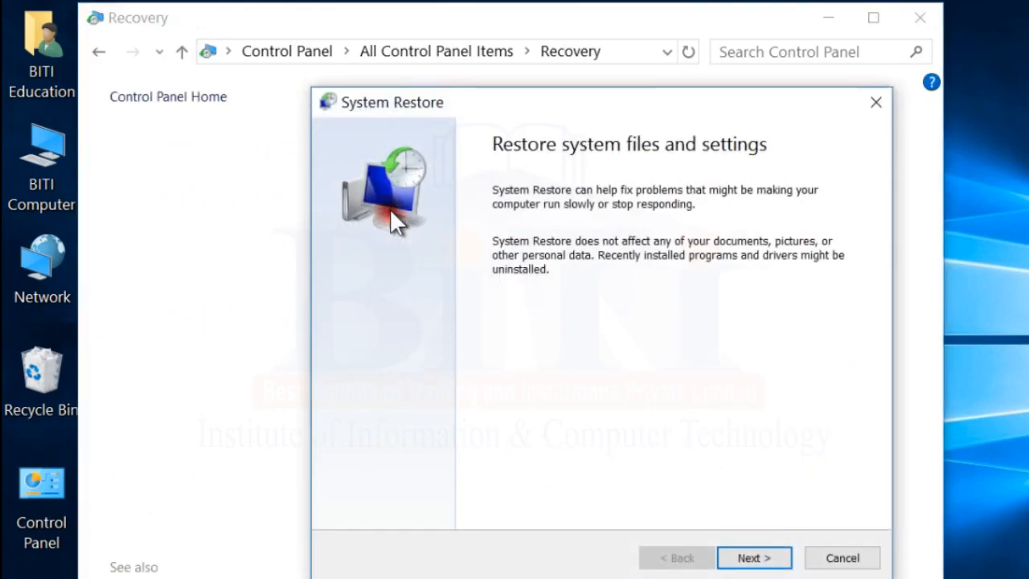
drag(651, 107, 542, 94)
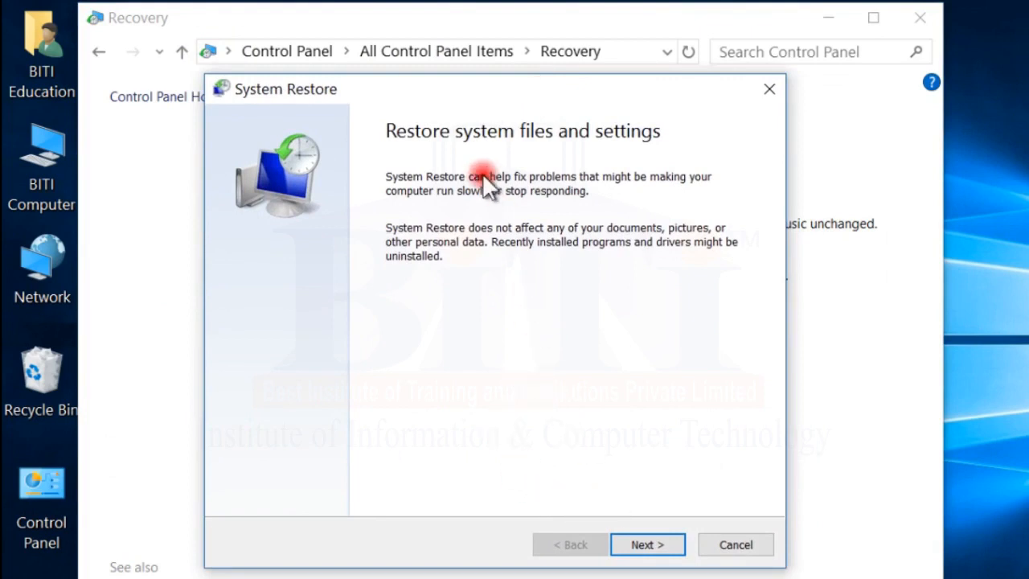
click(657, 543)
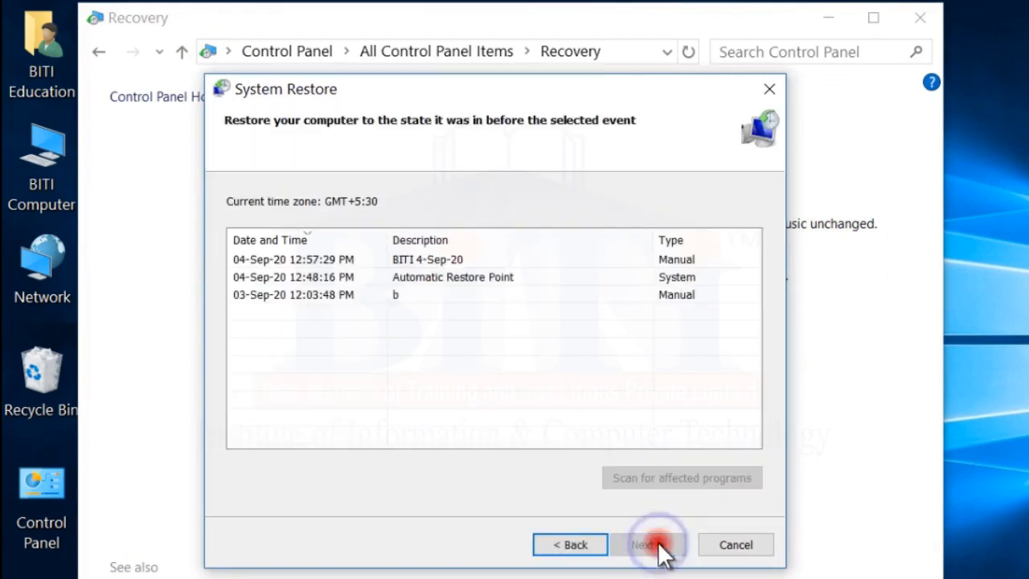
Review the manual and automatic restore points by selecting them one after another
drag(410, 87, 547, 90)
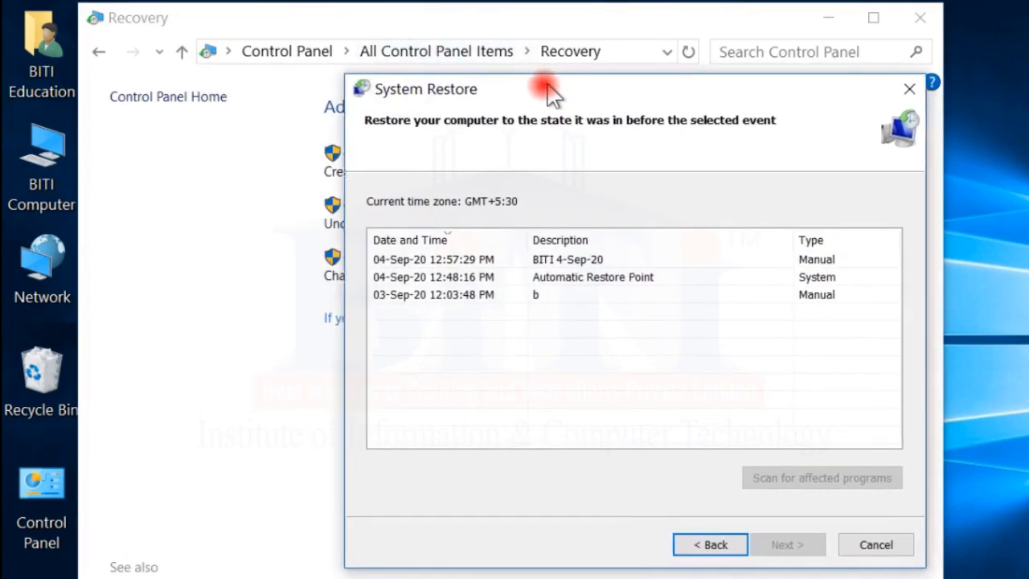
click(477, 260)
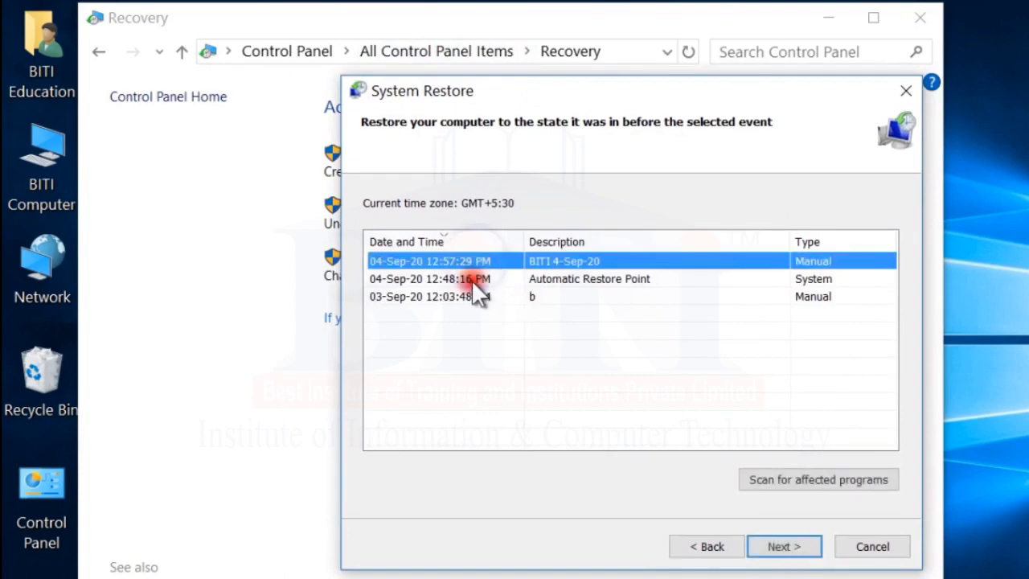
click(474, 279)
click(466, 297)
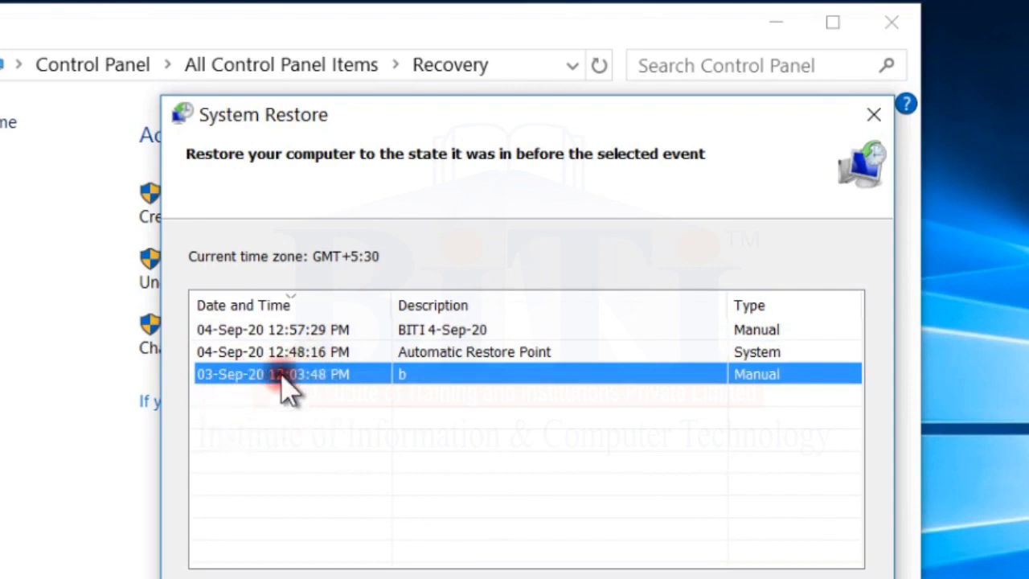
click(308, 354)
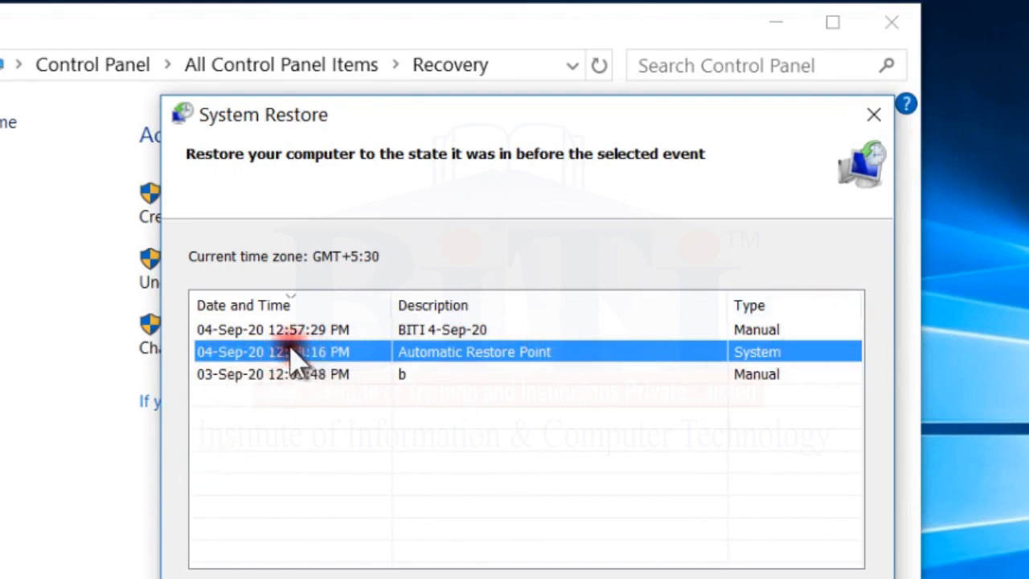
Scan the "BITI 4-Sep-20" restore point for affected programs, examine which would be deleted, and close the results
click(271, 330)
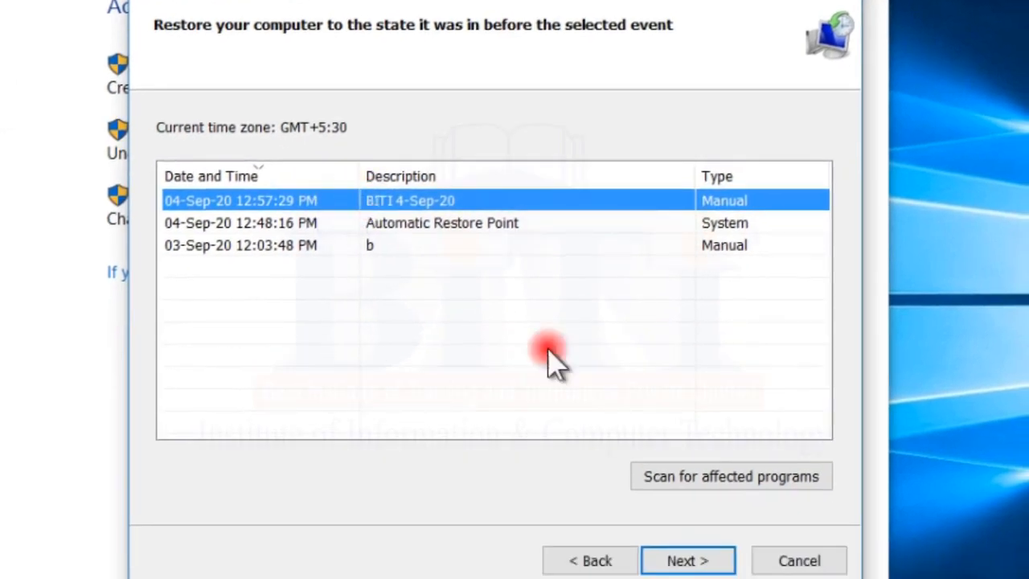
click(703, 478)
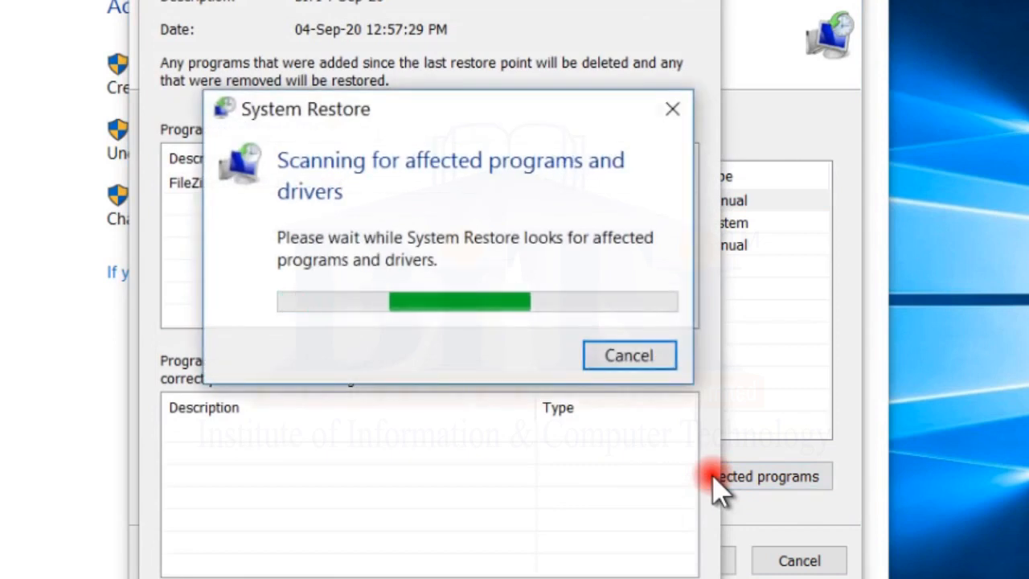
drag(400, 113, 365, 106)
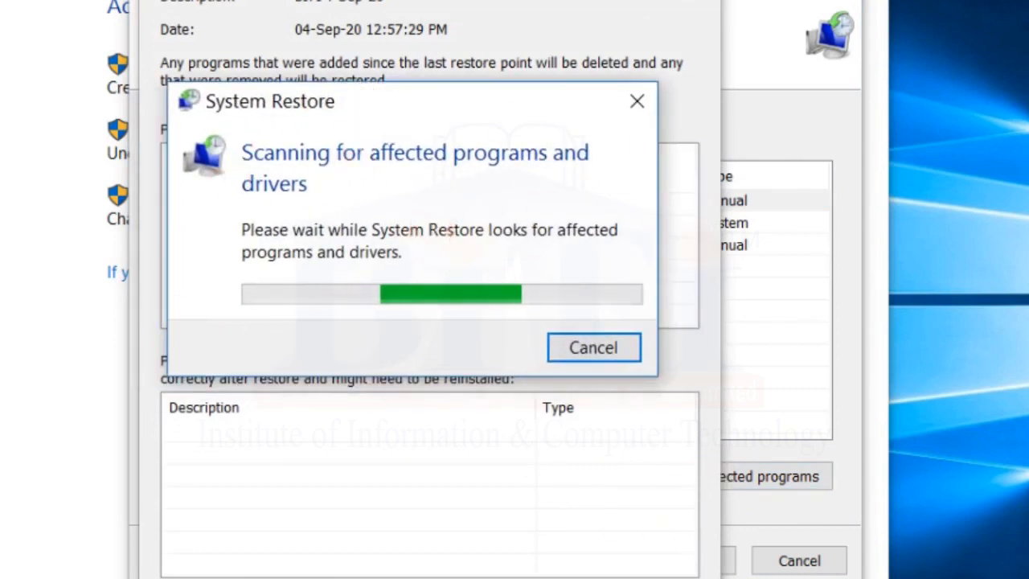
click(246, 185)
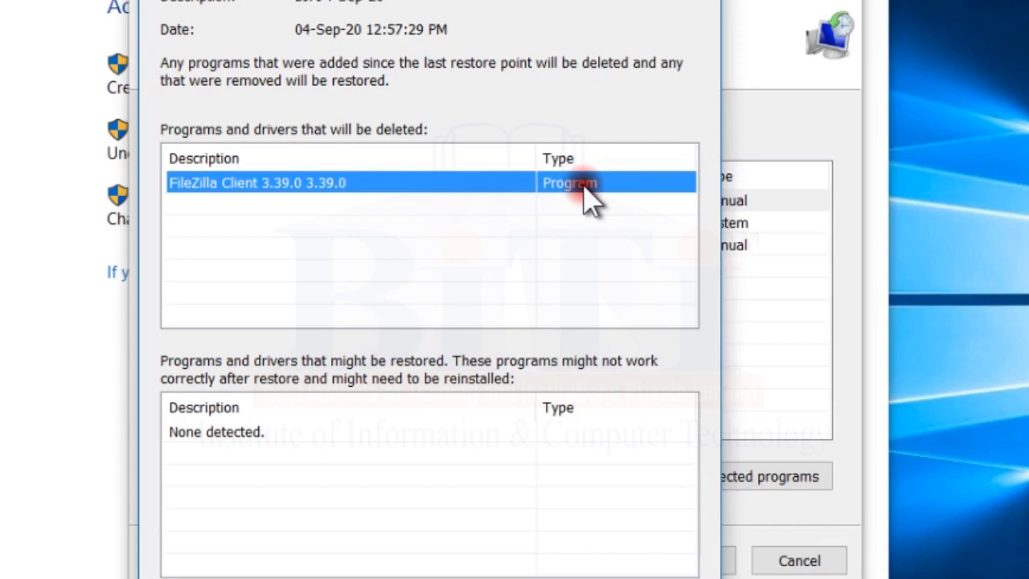
click(675, 553)
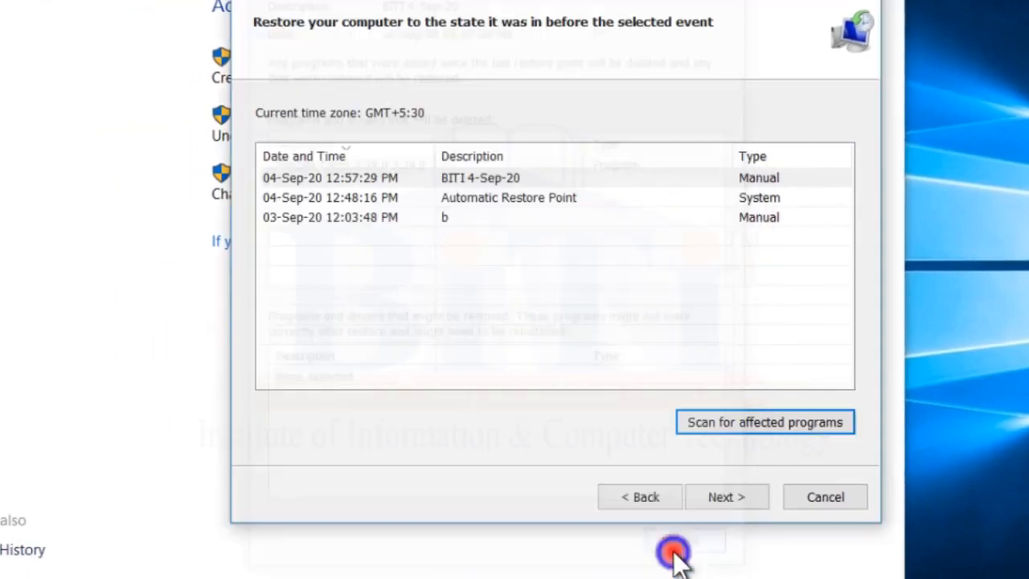
Restore the computer to the manual "BITI 4-Sep-20" restore point and confirm starting the uninterruptible System Restore
click(429, 177)
click(728, 496)
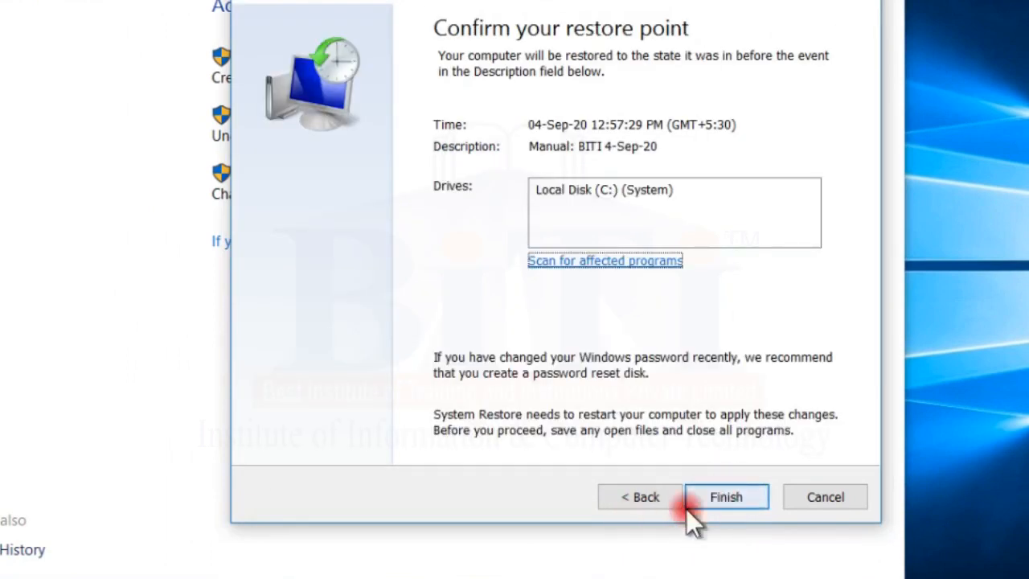
click(746, 497)
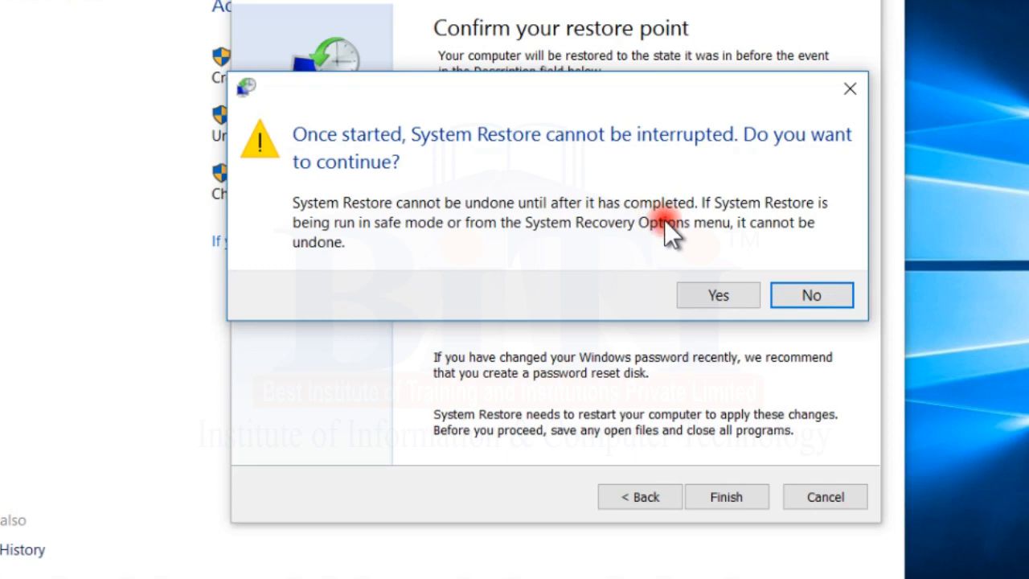
click(705, 294)
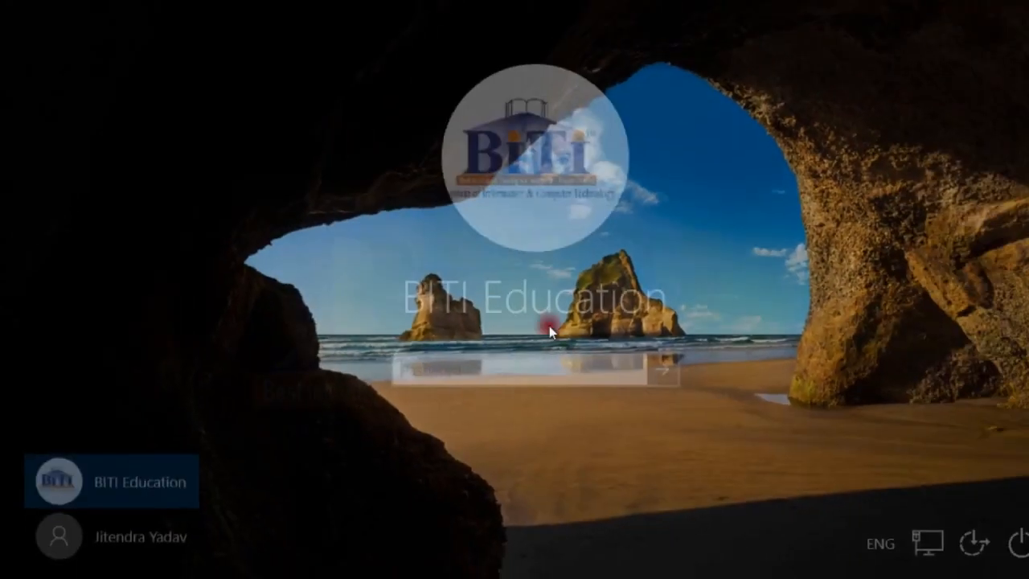
Sign back in to Windows with the account password and dismiss the System Restore message on the desktop
text(••••)
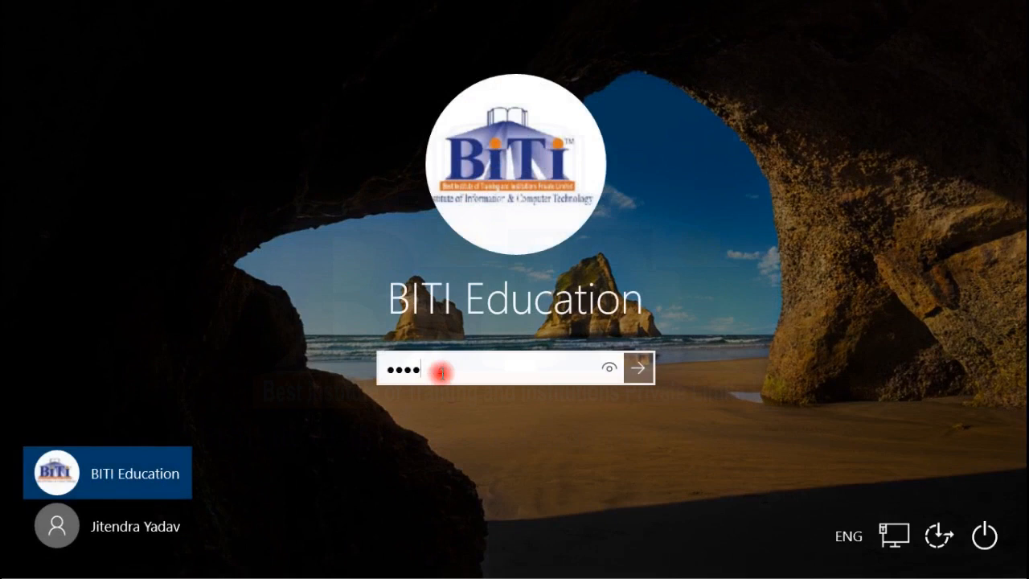
key(Return)
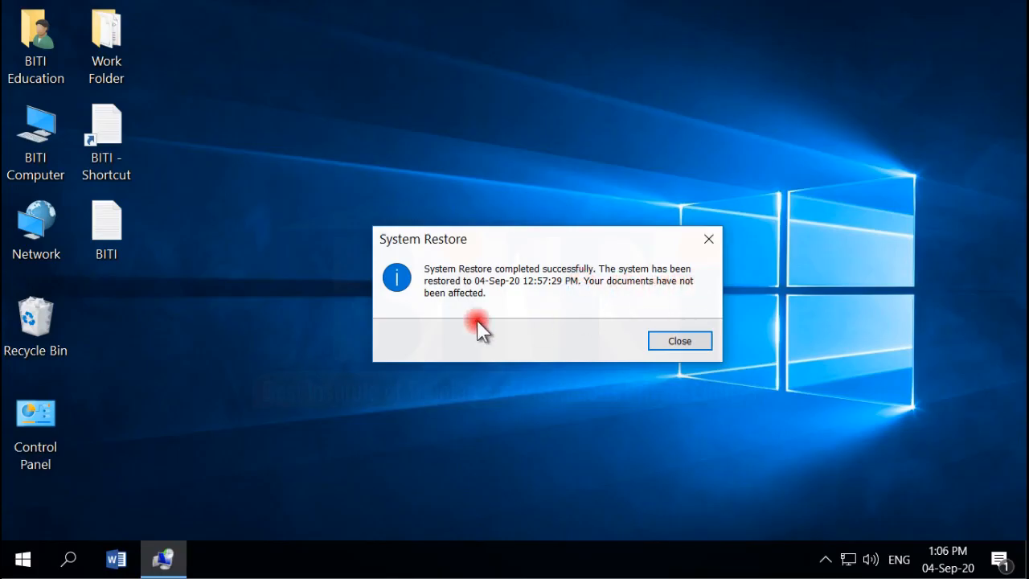
drag(536, 238, 465, 207)
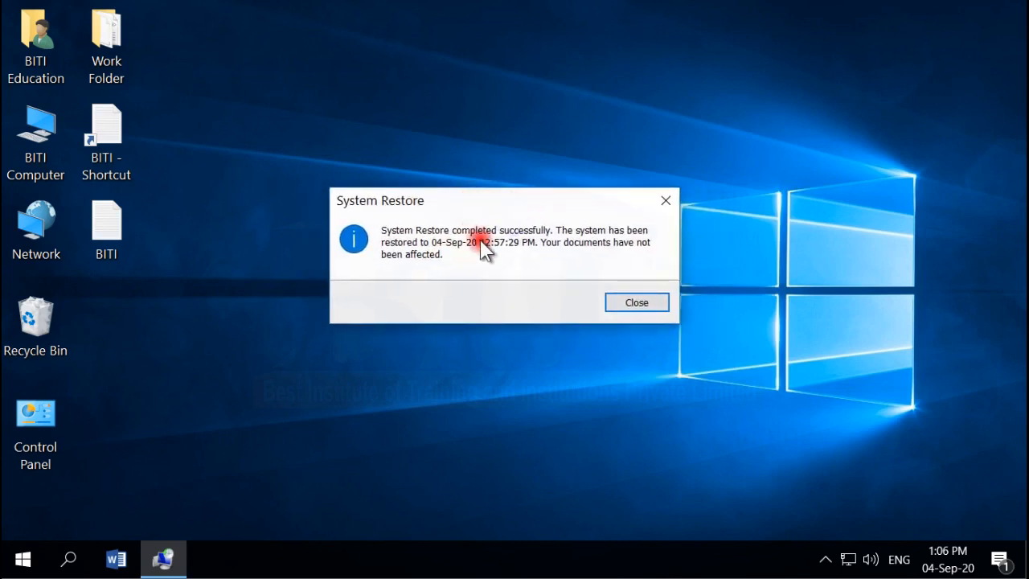
click(638, 304)
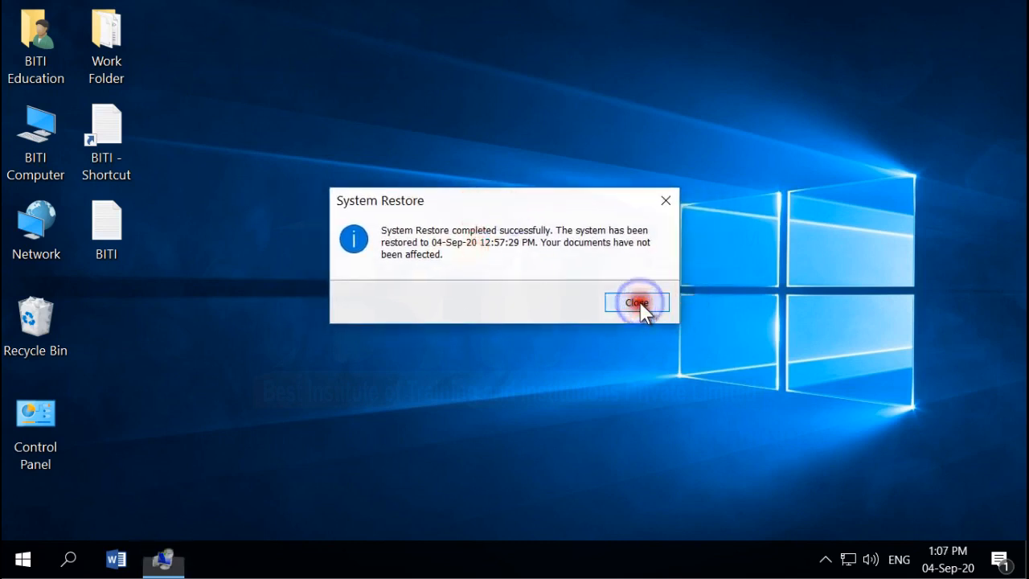
drag(357, 110, 606, 335)
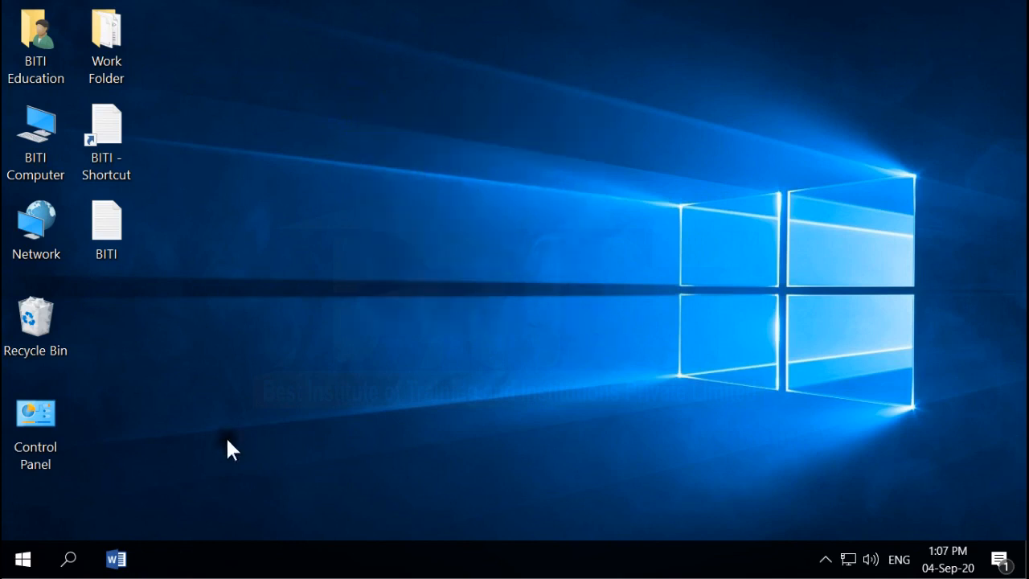
Open the installed programs list from BITI Computer, check the entries for FileZilla, and close the window
drag(131, 324, 96, 282)
double_click(22, 159)
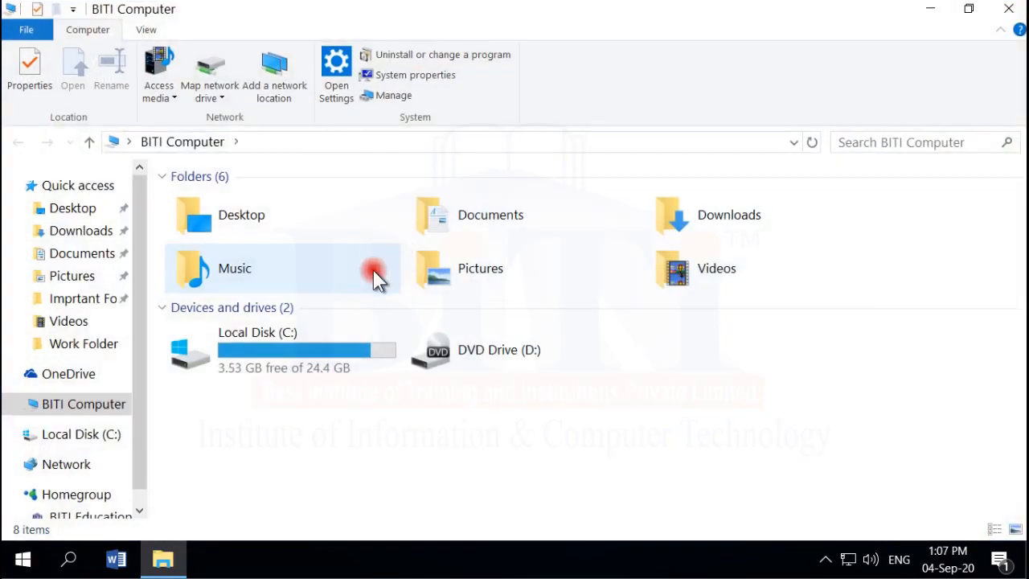
click(410, 54)
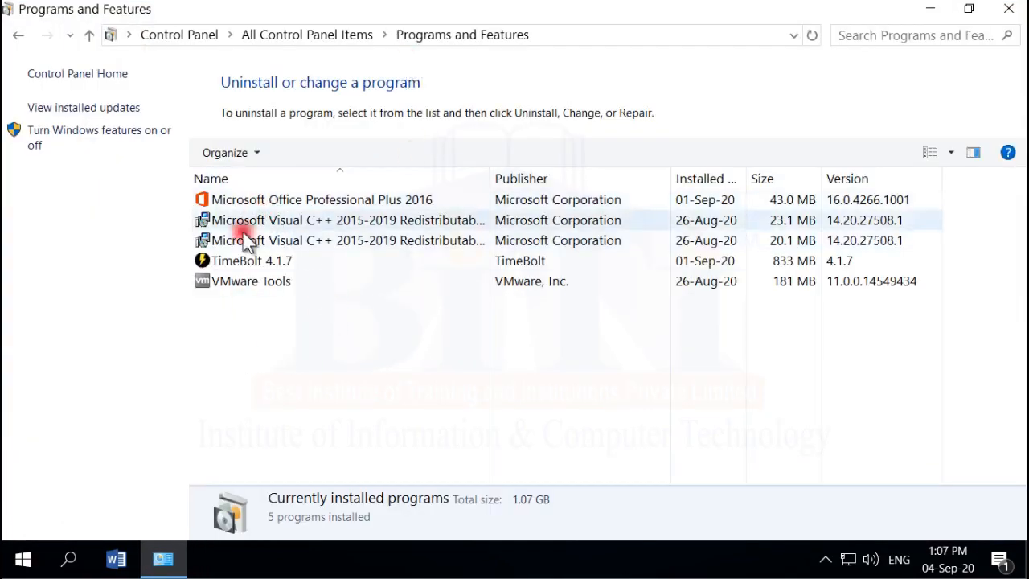
click(243, 201)
click(262, 240)
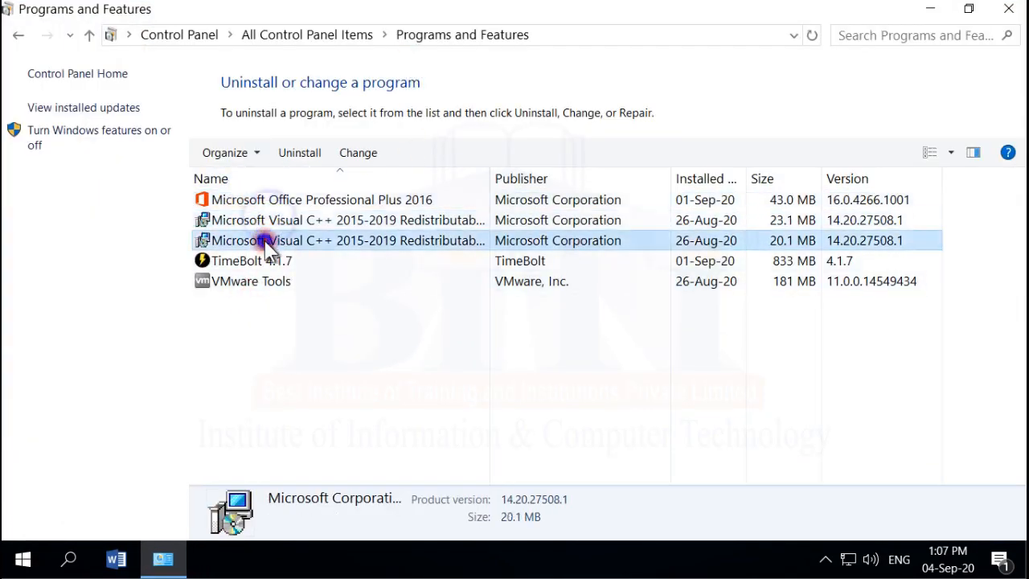
click(263, 266)
click(274, 285)
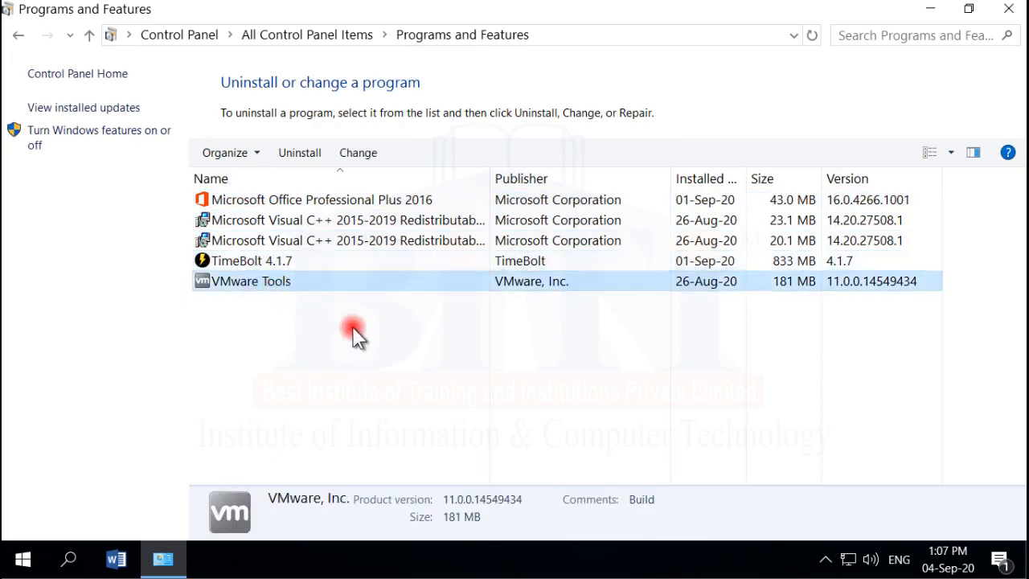
click(1003, 11)
right_click(325, 220)
click(407, 287)
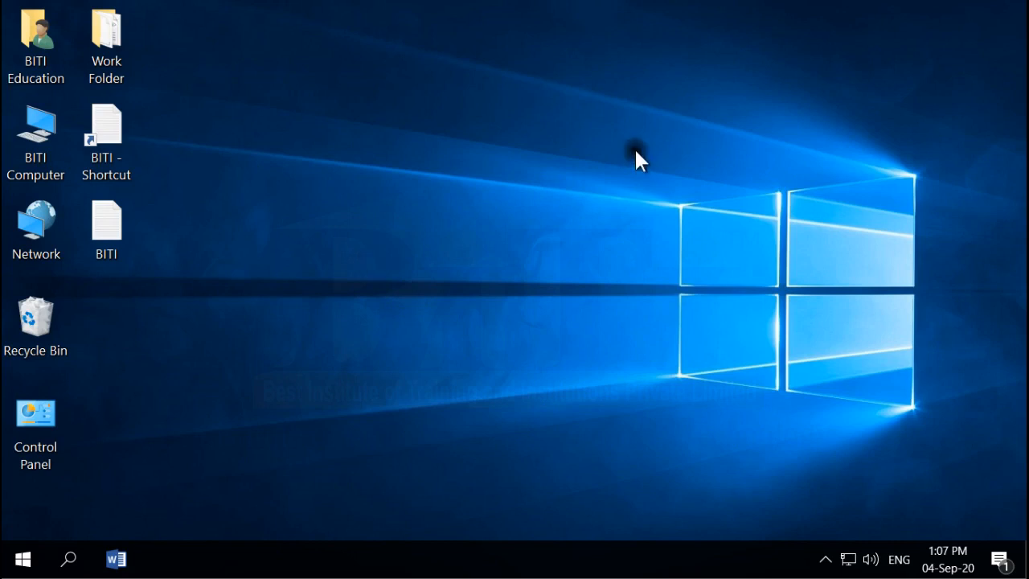
right_click(483, 222)
click(523, 245)
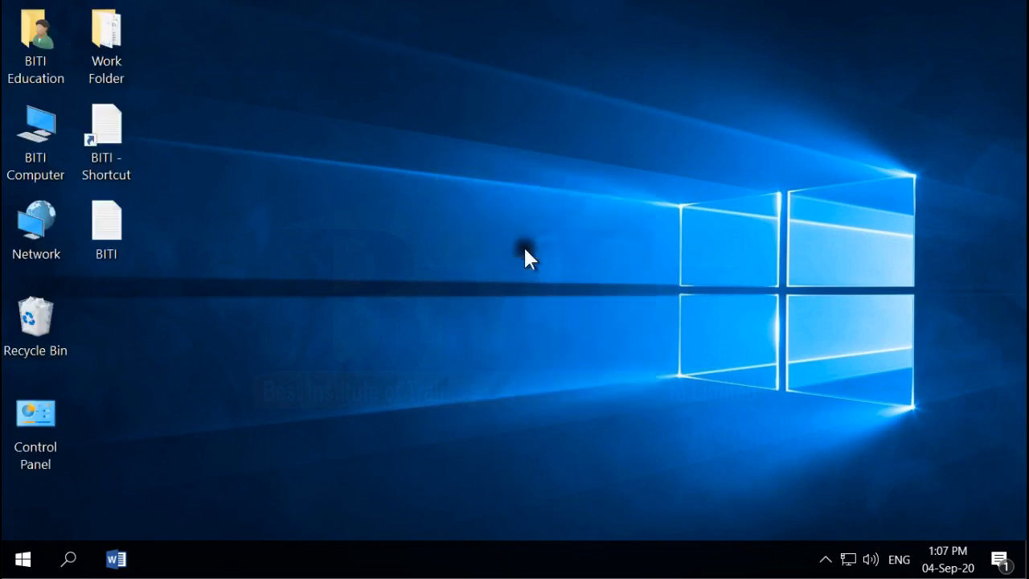